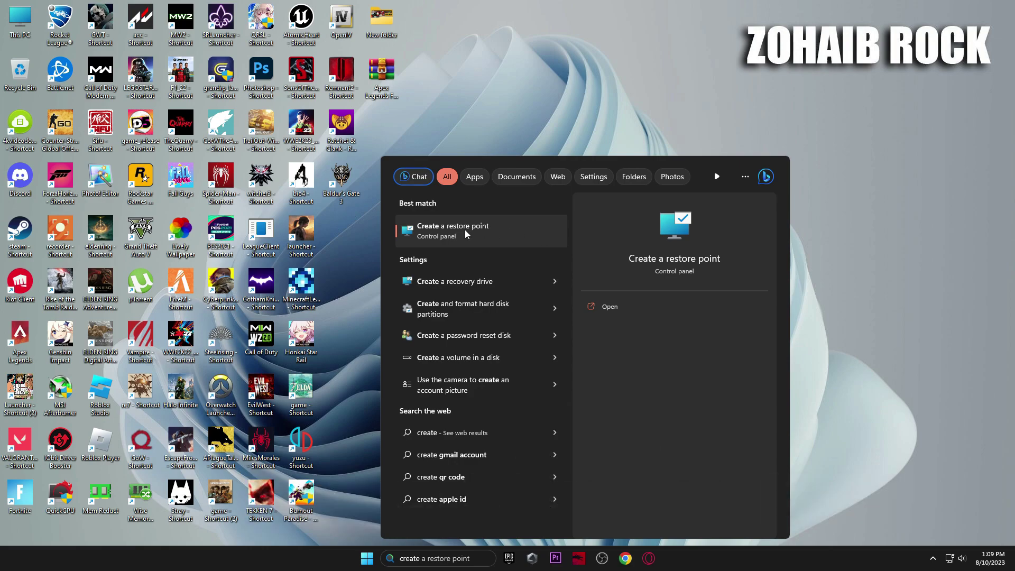
Open the restore point settings and confirm that system protection is turned on for Local Disk (C:).
{"action": "left_click", "coordinate": [473, 227]}
{"action": "left_click_drag", "start_coordinate": [235, 117], "coordinate": [608, 108]}
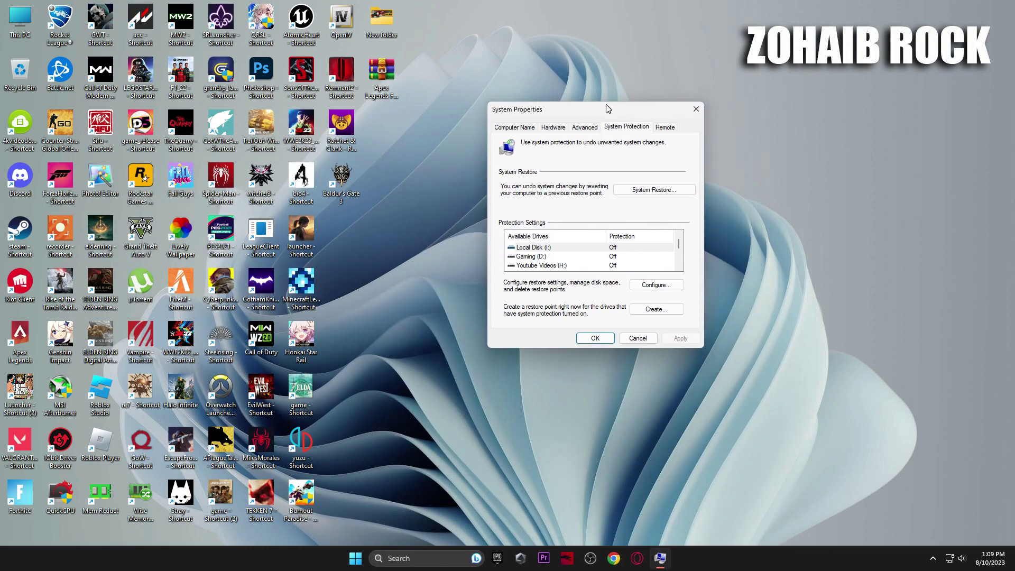
{"action": "scroll", "coordinate": [537, 246], "scroll_direction": "down", "scroll_amount": 1}
{"action": "left_click", "coordinate": [539, 247]}
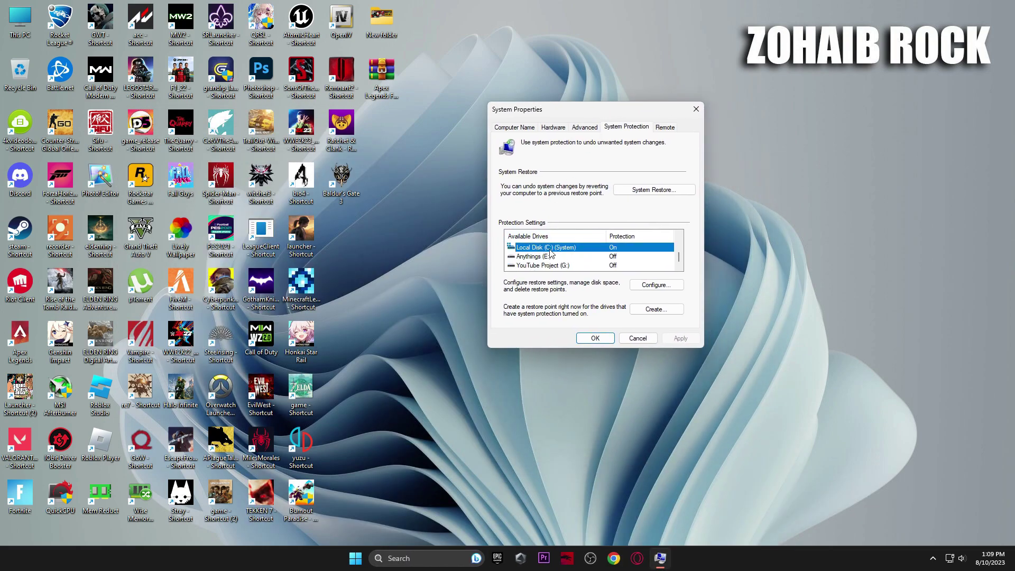
{"action": "left_click", "coordinate": [640, 285]}
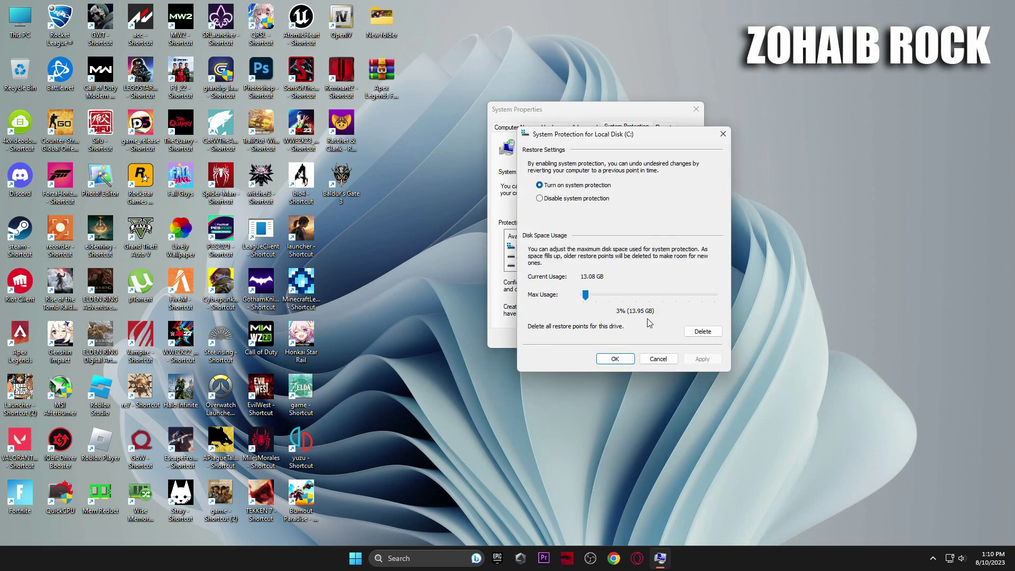
{"action": "left_click", "coordinate": [628, 360]}
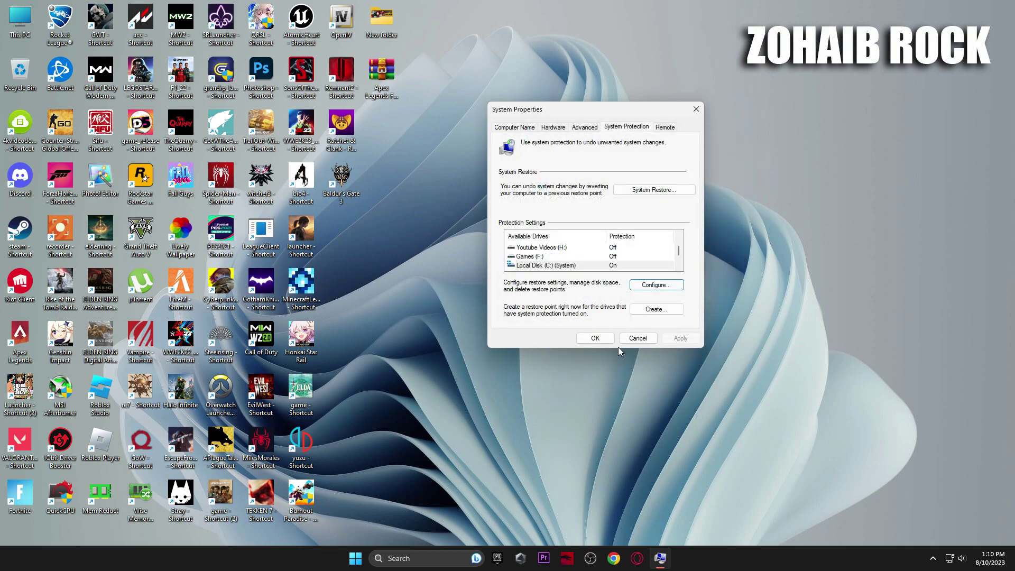
Create a restore point described as "backup" and close System Properties.
{"action": "left_click", "coordinate": [656, 310]}
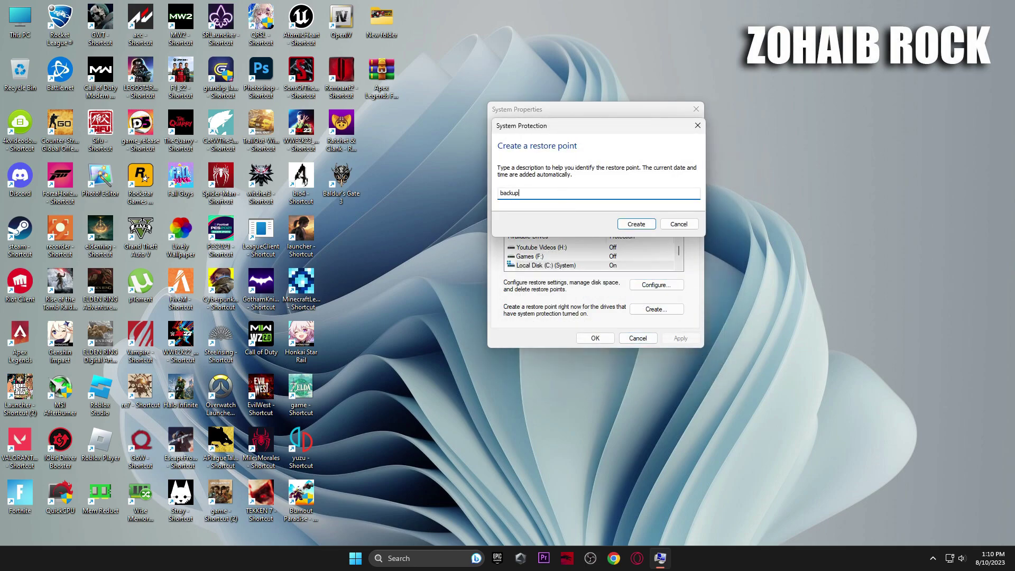
{"action": "left_click", "coordinate": [639, 223]}
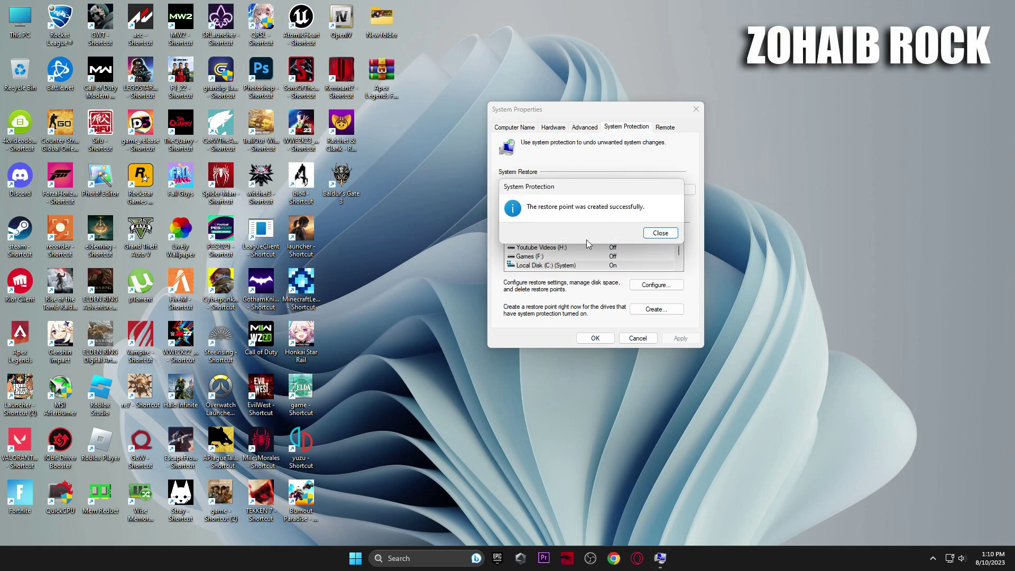
{"action": "left_click", "coordinate": [665, 235]}
{"action": "left_click", "coordinate": [594, 339]}
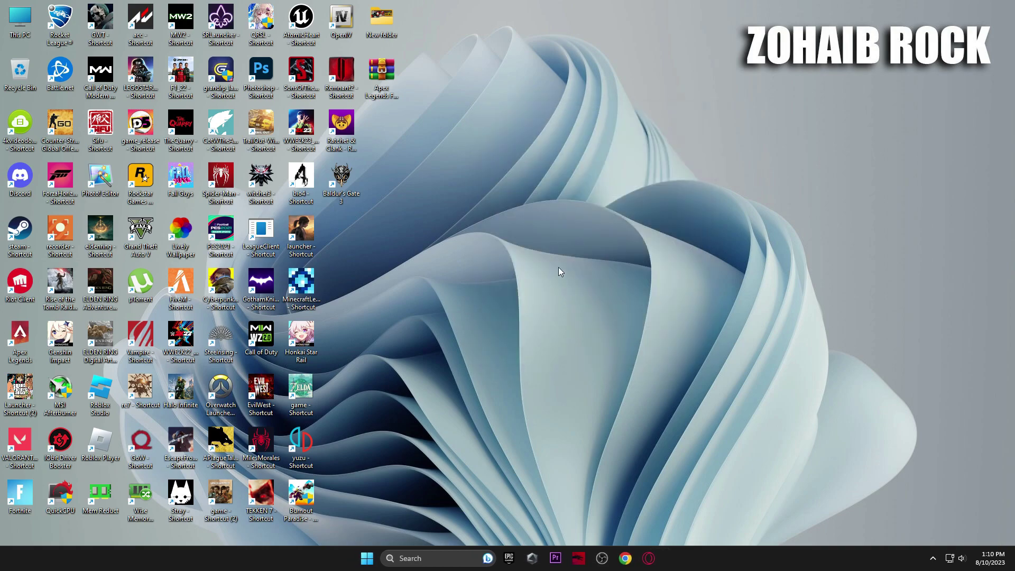
Extract the Apex Legends FPS BOOST archive into its own desktop folder and open the extracted 1 Windows Tweaks folder.
{"action": "left_click_drag", "start_coordinate": [388, 85], "coordinate": [590, 134]}
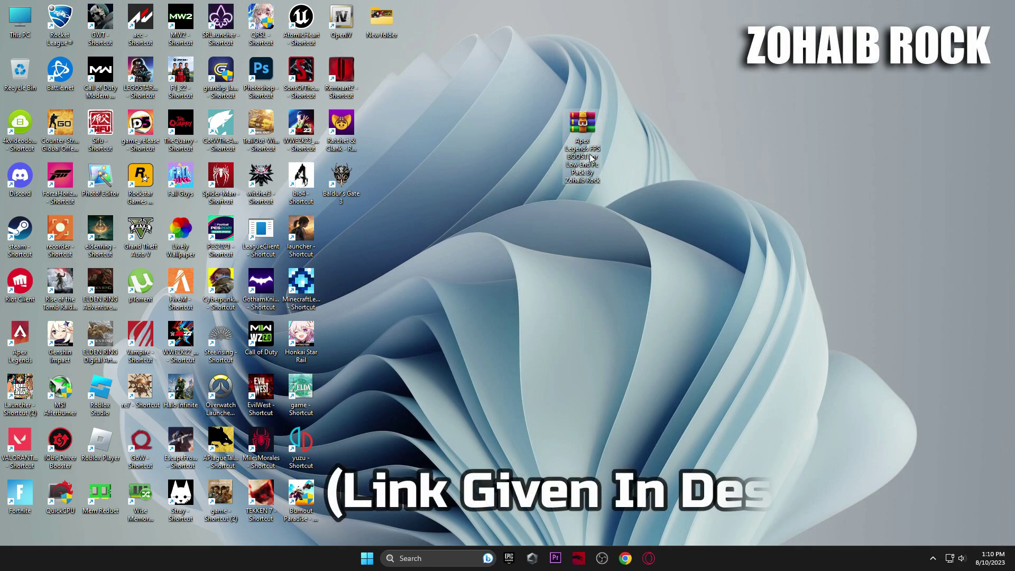
{"action": "right_click", "coordinate": [576, 151]}
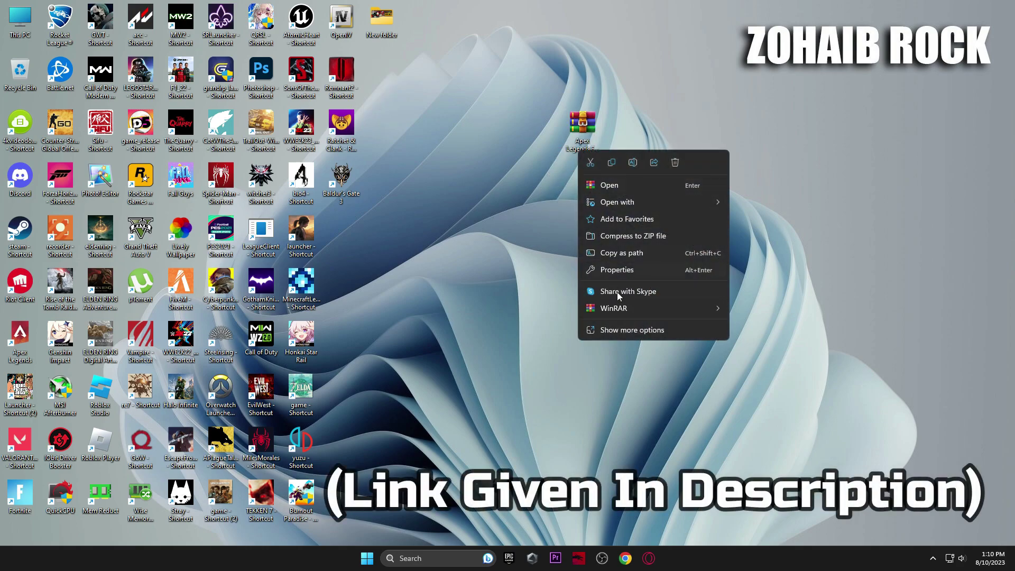
{"action": "mouse_move", "coordinate": [624, 313]}
{"action": "left_click", "coordinate": [753, 363]}
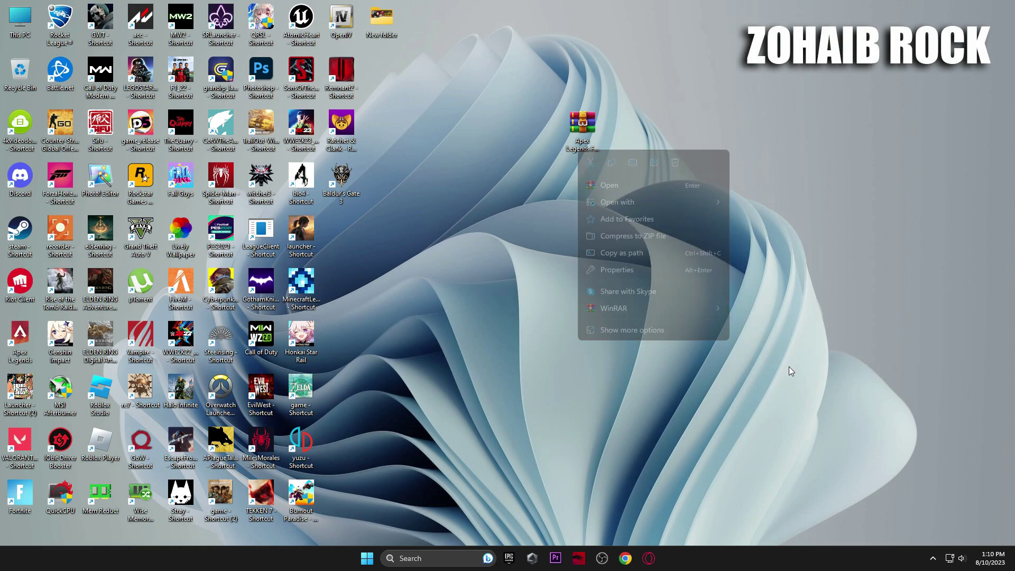
{"action": "left_click_drag", "start_coordinate": [341, 232], "coordinate": [545, 152]}
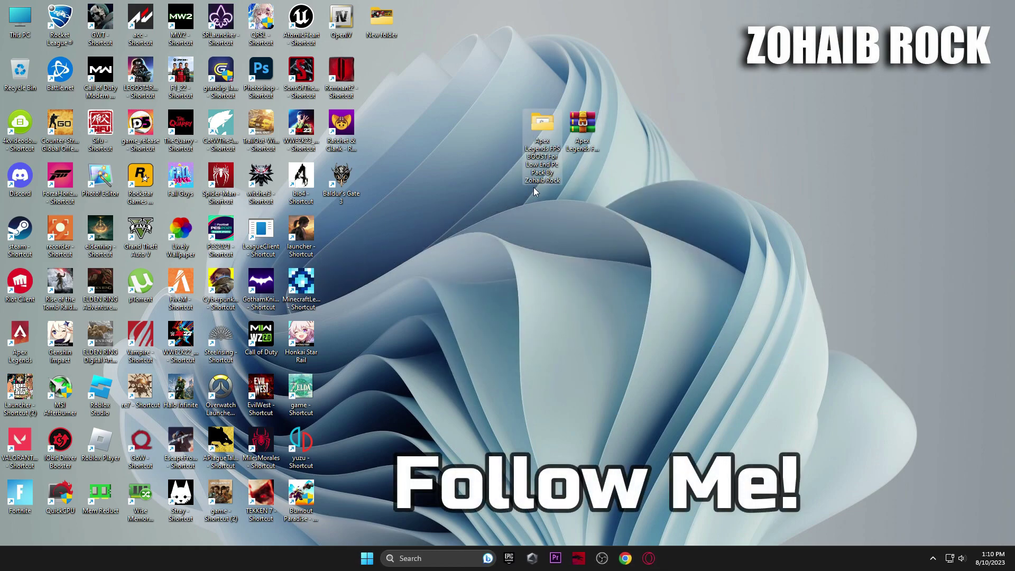
{"action": "double_click", "coordinate": [538, 143]}
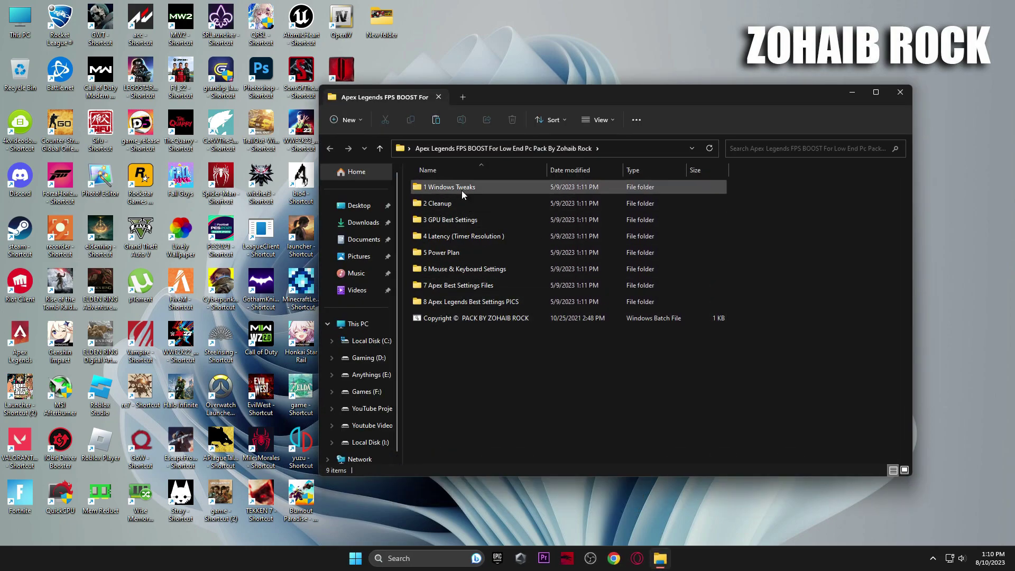
{"action": "double_click", "coordinate": [445, 187]}
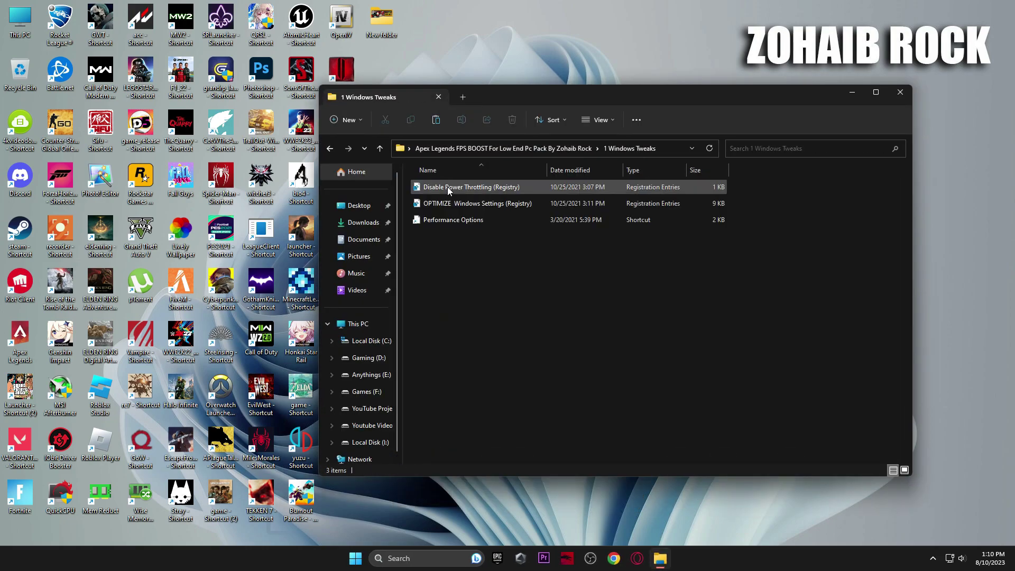
{"action": "key", "text": "super"}
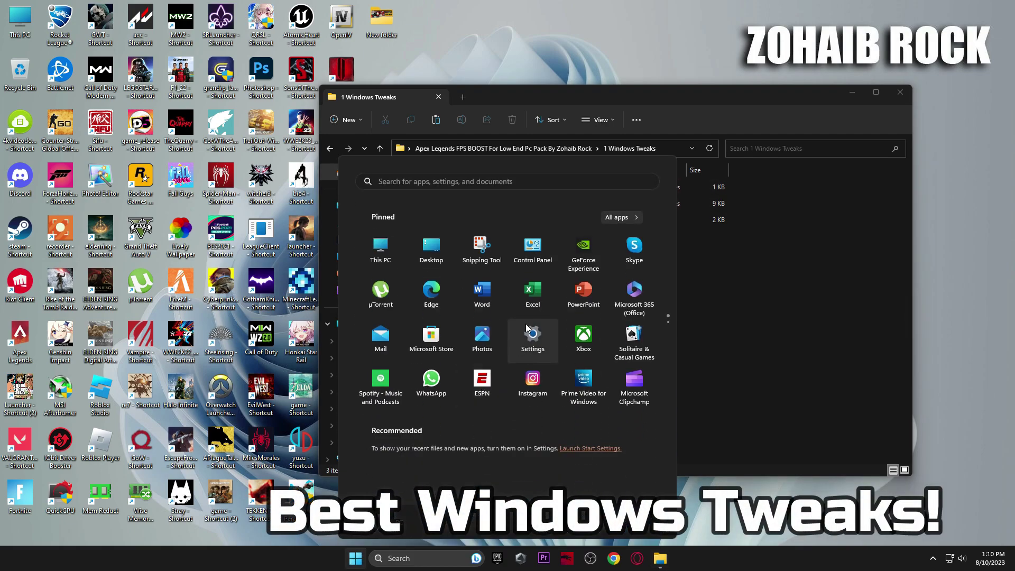
{"action": "left_click", "coordinate": [526, 334]}
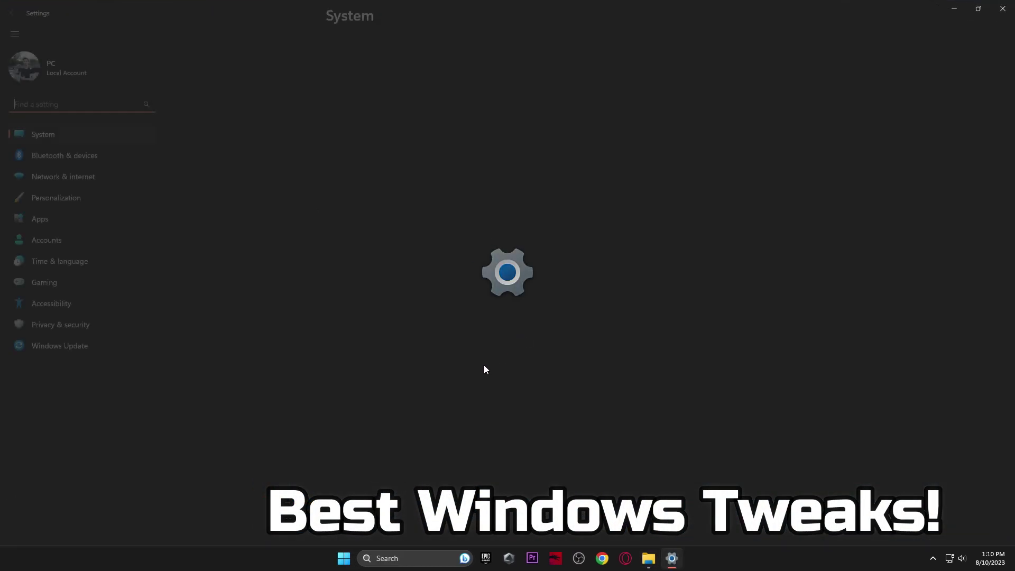
{"action": "scroll", "coordinate": [416, 290], "scroll_direction": "down", "scroll_amount": 5}
{"action": "scroll", "coordinate": [698, 179], "scroll_direction": "up", "scroll_amount": 5}
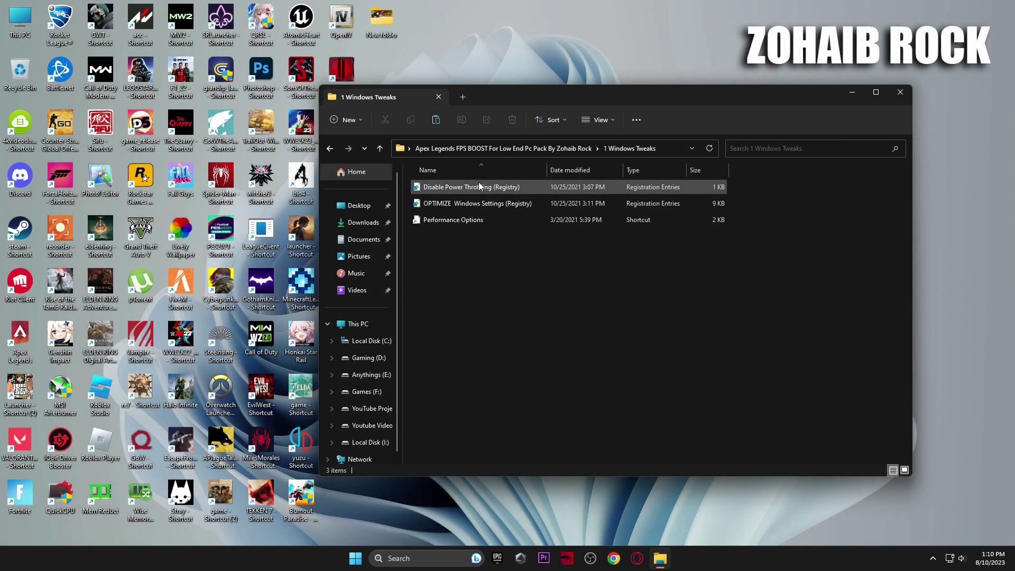
Merge the OPTIMIZE Windows Settings and Disable Power Throttling registry files into the Windows registry.
{"action": "double_click", "coordinate": [477, 201]}
{"action": "left_click", "coordinate": [586, 293]}
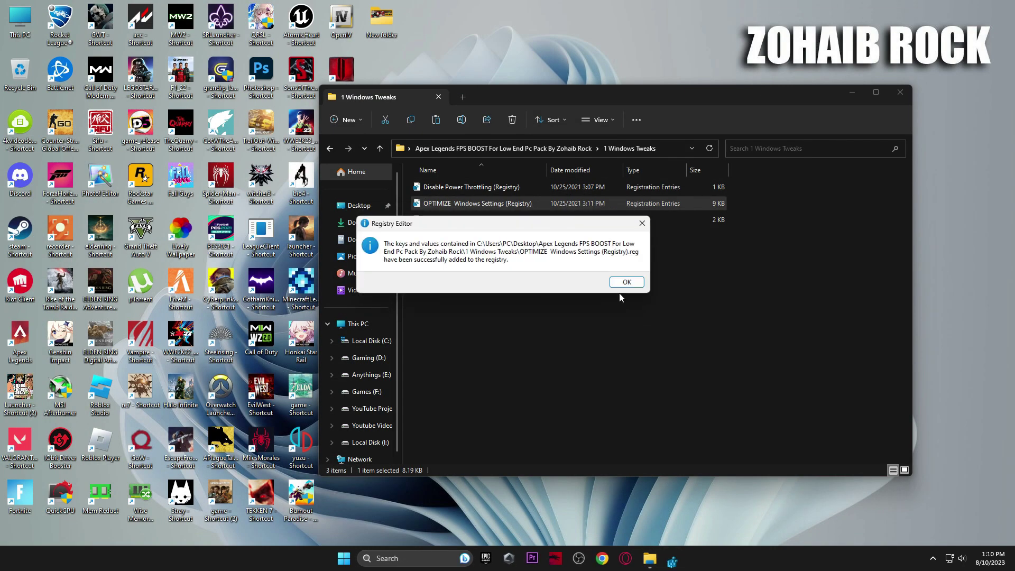
{"action": "left_click", "coordinate": [623, 281]}
{"action": "double_click", "coordinate": [476, 190]}
{"action": "left_click", "coordinate": [587, 293]}
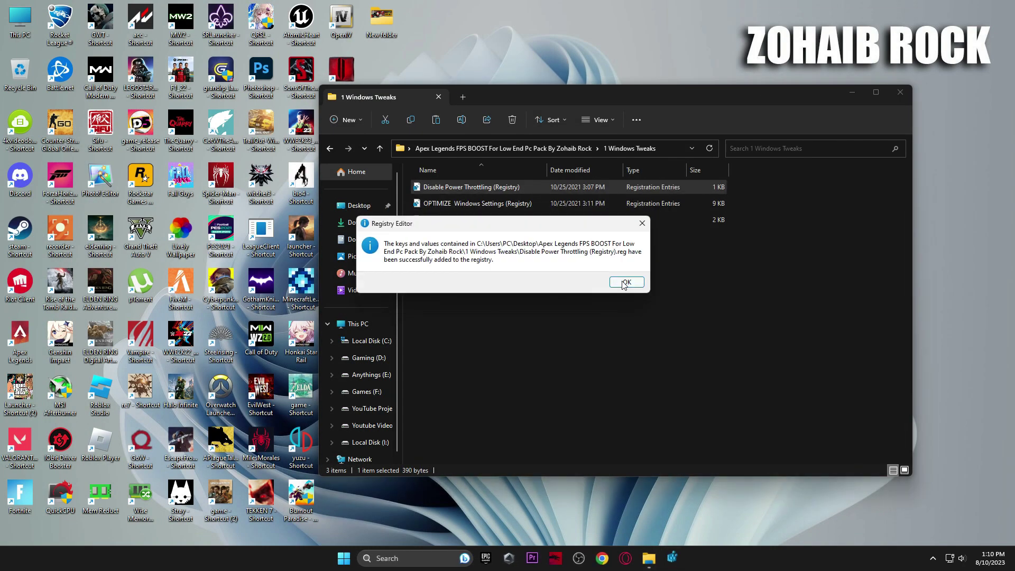
{"action": "left_click", "coordinate": [625, 281]}
Open the Performance Options shortcut and confirm visual effects as "Let Windows choose what's best for my computer".
{"action": "left_click", "coordinate": [461, 221]}
{"action": "double_click", "coordinate": [461, 221]}
{"action": "left_click_drag", "start_coordinate": [141, 27], "coordinate": [562, 91]}
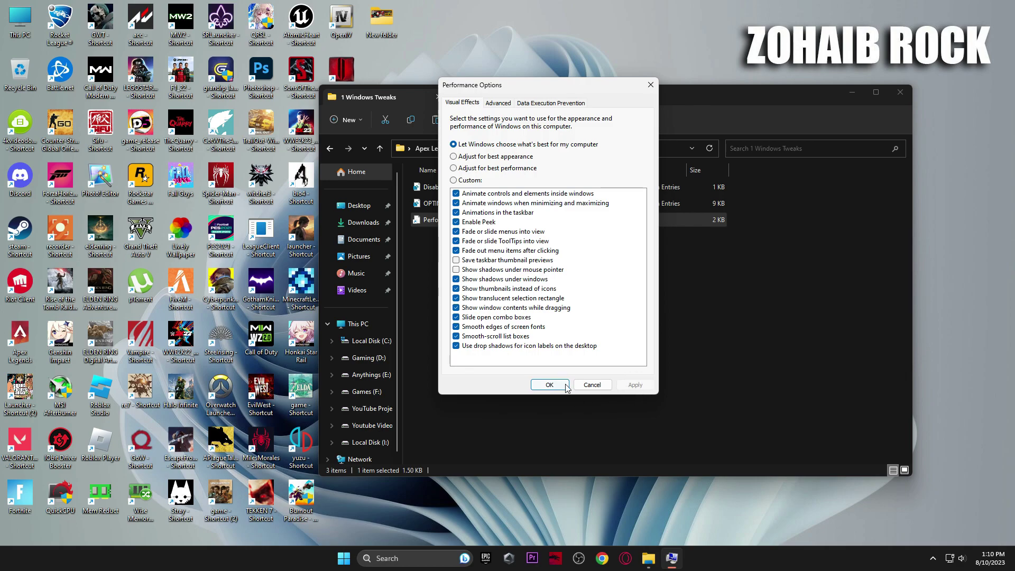
{"action": "left_click", "coordinate": [550, 385]}
Run the prefetch, temporary files and Windows update cache deletion scripts from the 2 Cleanup folder.
{"action": "left_click", "coordinate": [330, 148]}
{"action": "left_click", "coordinate": [432, 206]}
{"action": "double_click", "coordinate": [433, 206]}
{"action": "double_click", "coordinate": [452, 185]}
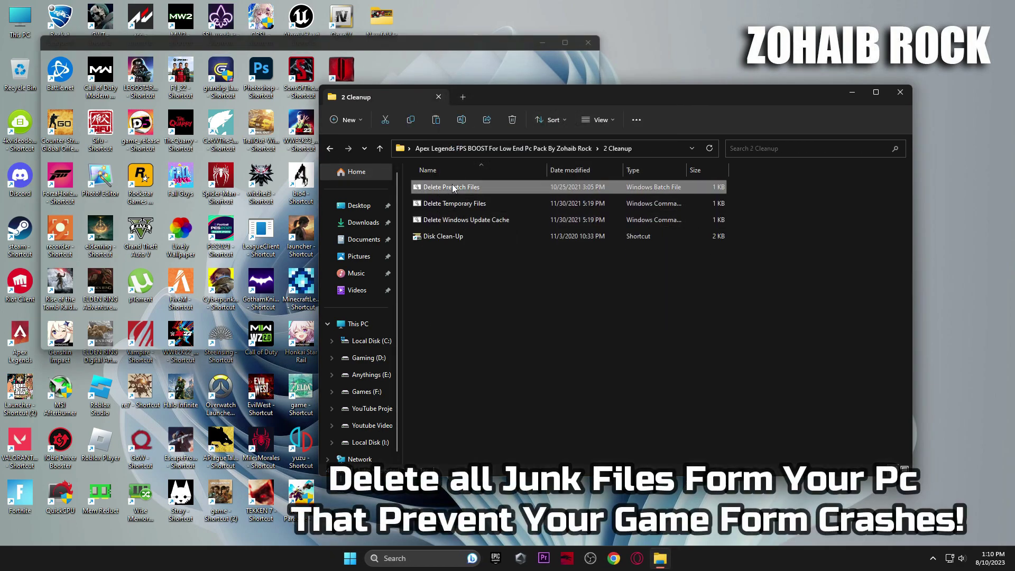
{"action": "double_click", "coordinate": [457, 203]}
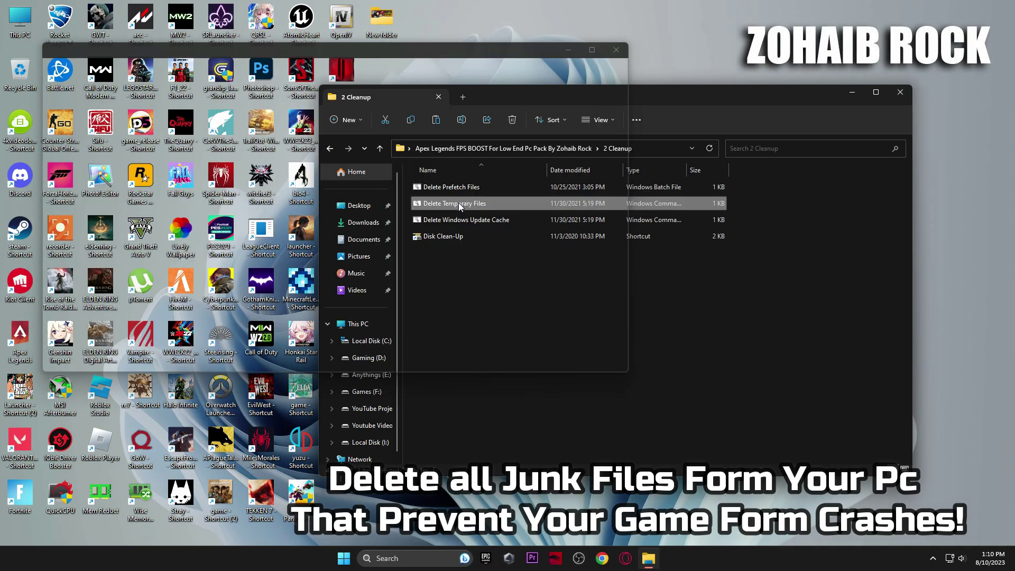
{"action": "double_click", "coordinate": [459, 219]}
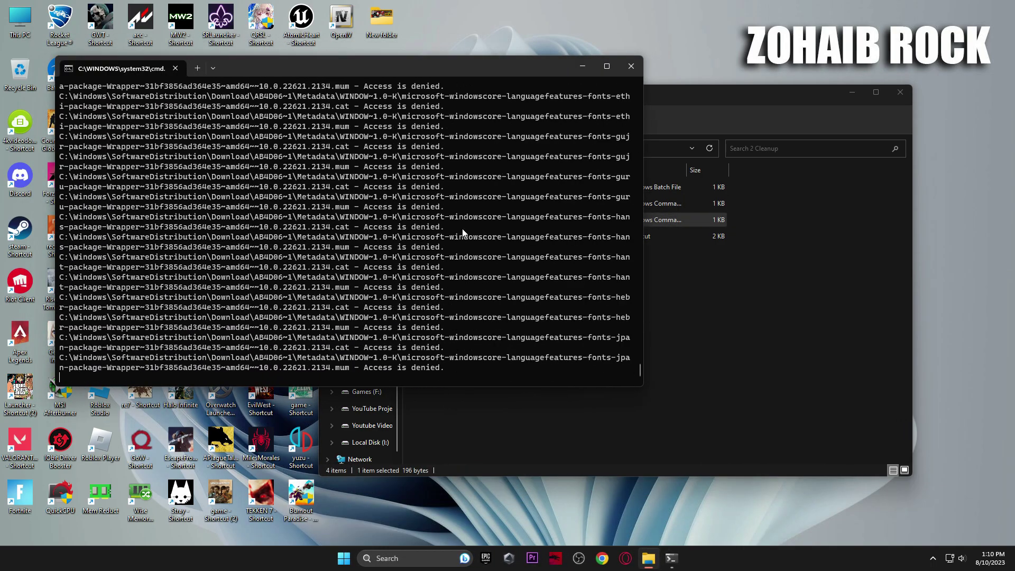
{"action": "key", "text": "Return"}
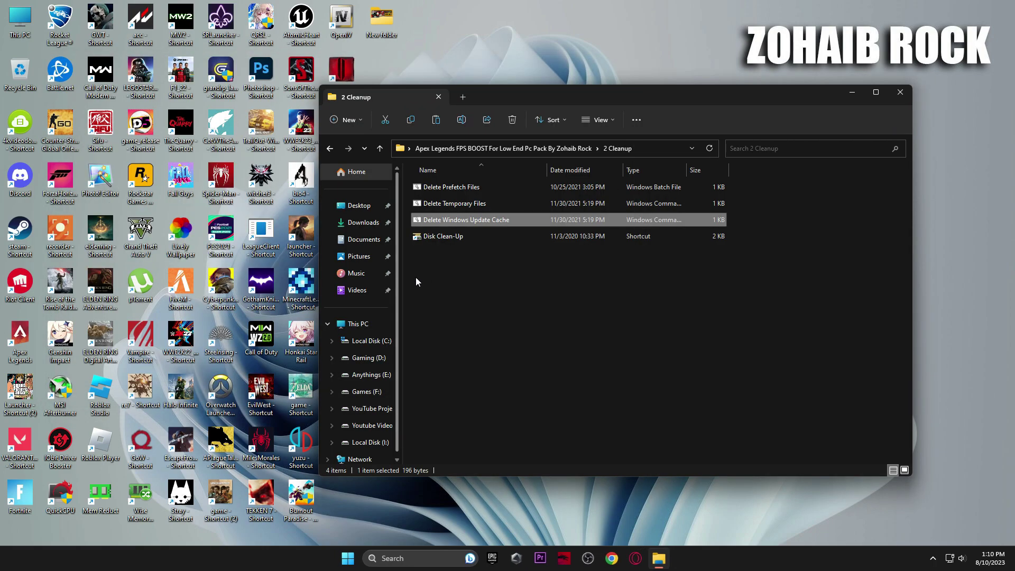
Run Disk Clean-Up on drive C: with extra categories such as DirectX Shader Cache and Delivery Optimization Files selected, and confirm the deletion.
{"action": "double_click", "coordinate": [451, 238]}
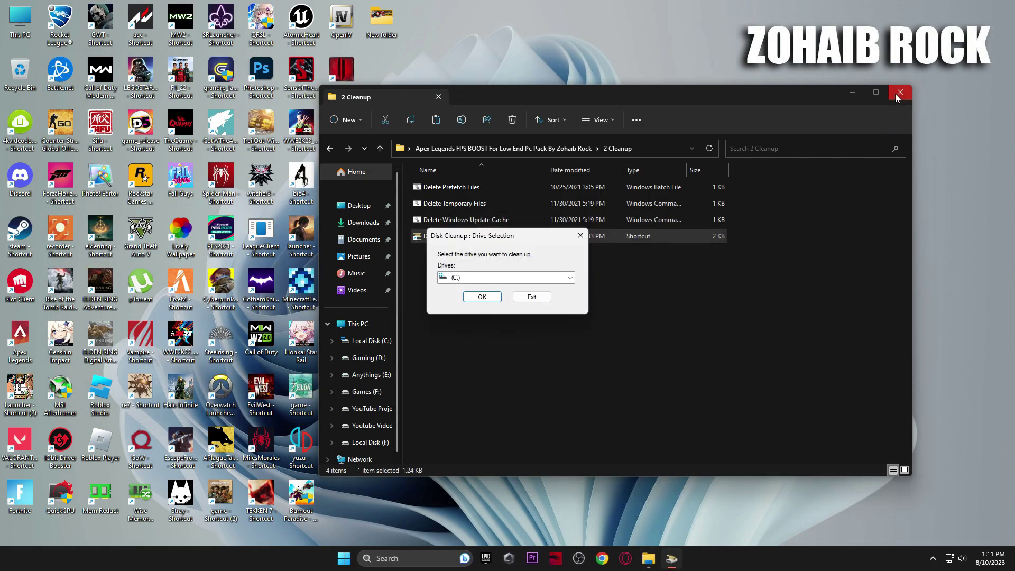
{"action": "left_click", "coordinate": [898, 98]}
{"action": "left_click", "coordinate": [497, 297]}
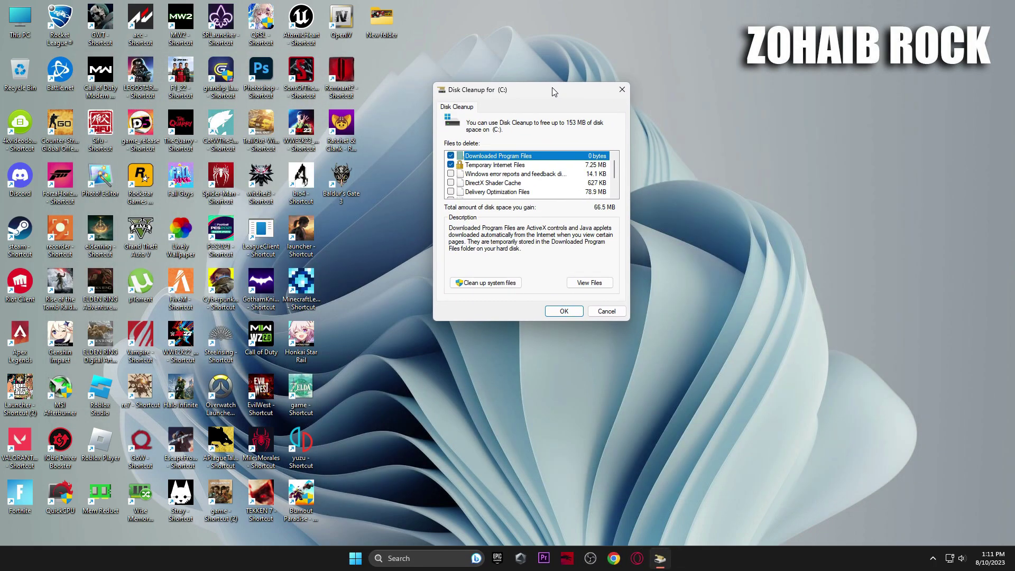
{"action": "scroll", "coordinate": [452, 190], "scroll_direction": "down", "scroll_amount": 1}
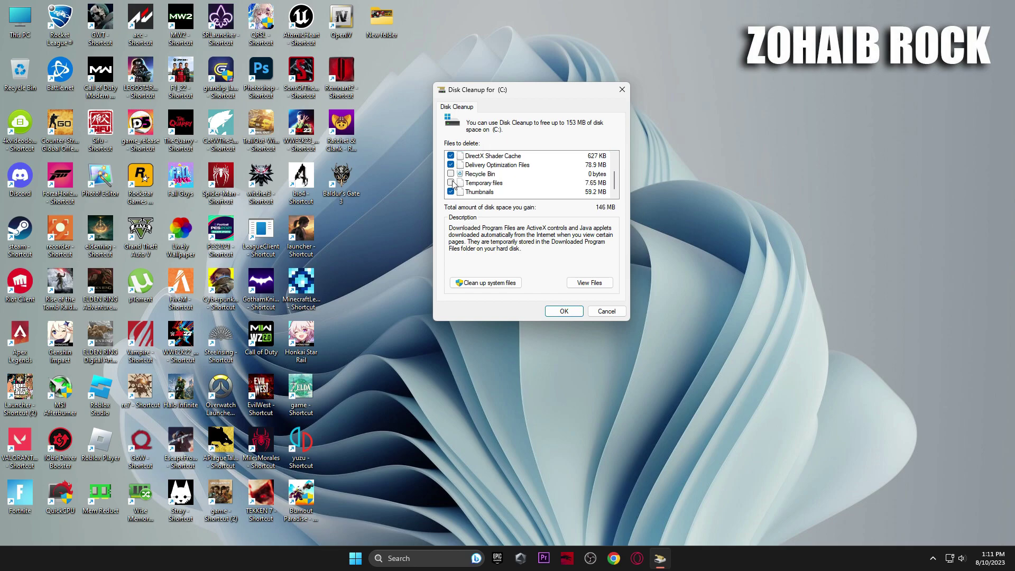
{"action": "left_click", "coordinate": [564, 311]}
{"action": "left_click", "coordinate": [539, 285]}
{"action": "left_click_drag", "start_coordinate": [503, 240], "coordinate": [578, 180]}
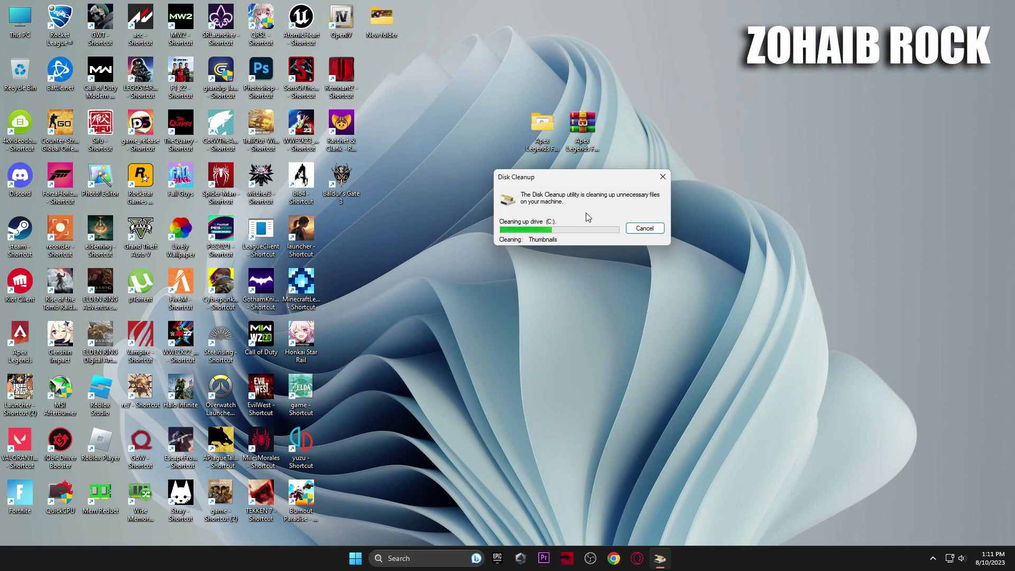
Reopen the extracted Apex Legends pack and go to its 3 GPU Best Settings folder.
{"action": "double_click", "coordinate": [541, 126]}
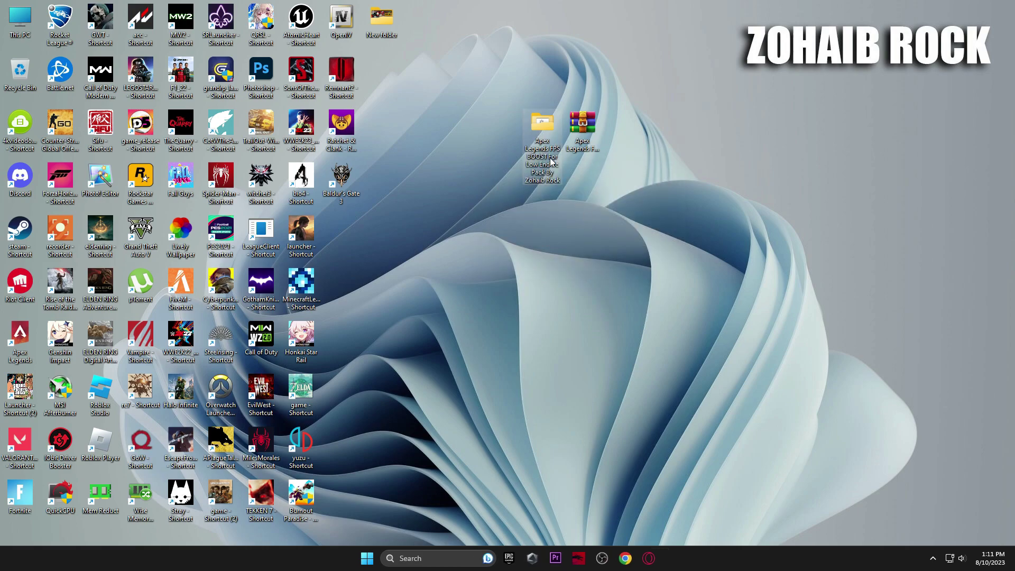
{"action": "double_click", "coordinate": [448, 215]}
{"action": "right_click", "coordinate": [509, 280]}
{"action": "left_click", "coordinate": [641, 307]}
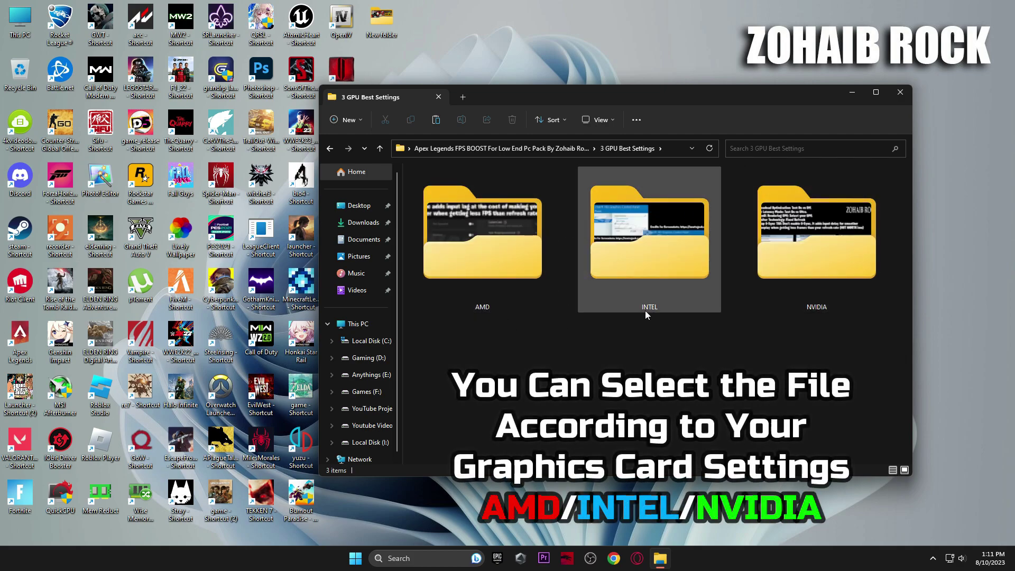
Review the recommended AMD graphics settings images in the AMD folder and return to the GPU settings folder.
{"action": "double_click", "coordinate": [484, 242]}
{"action": "double_click", "coordinate": [438, 200]}
{"action": "left_click", "coordinate": [967, 13]}
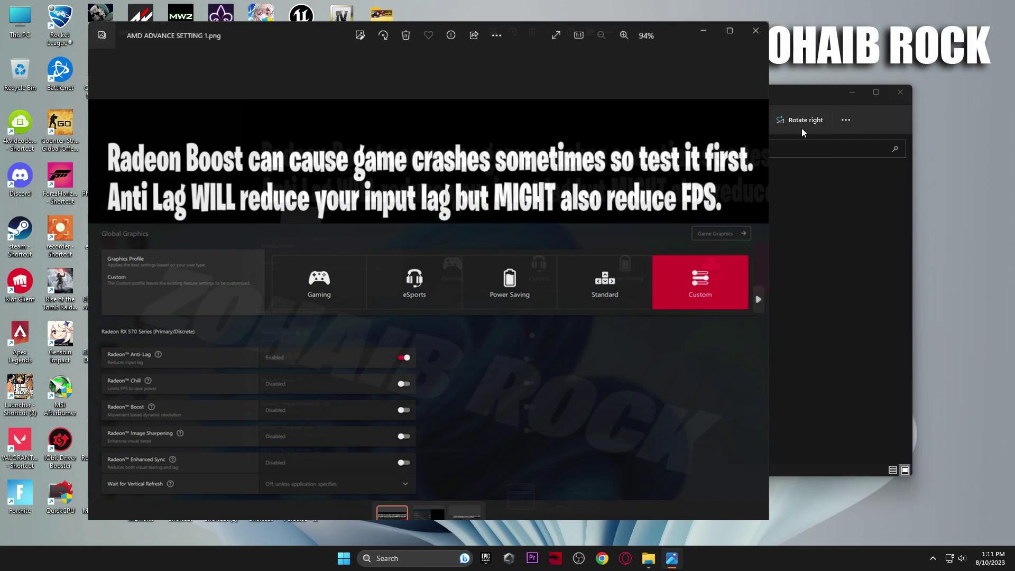
{"action": "key", "text": "Right"}
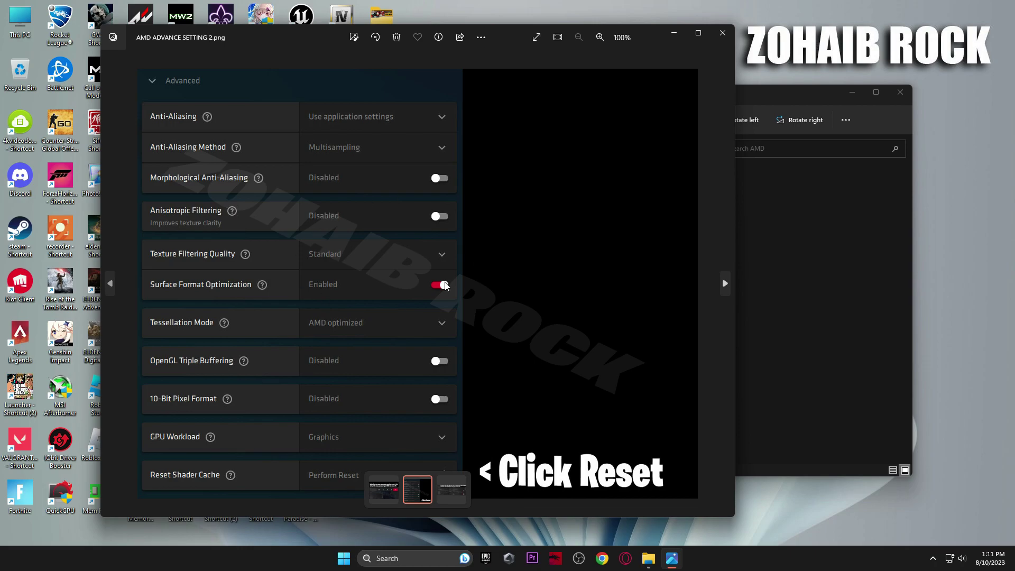
{"action": "key", "text": "Right"}
{"action": "left_click", "coordinate": [727, 39]}
{"action": "key", "text": "alt+Up"}
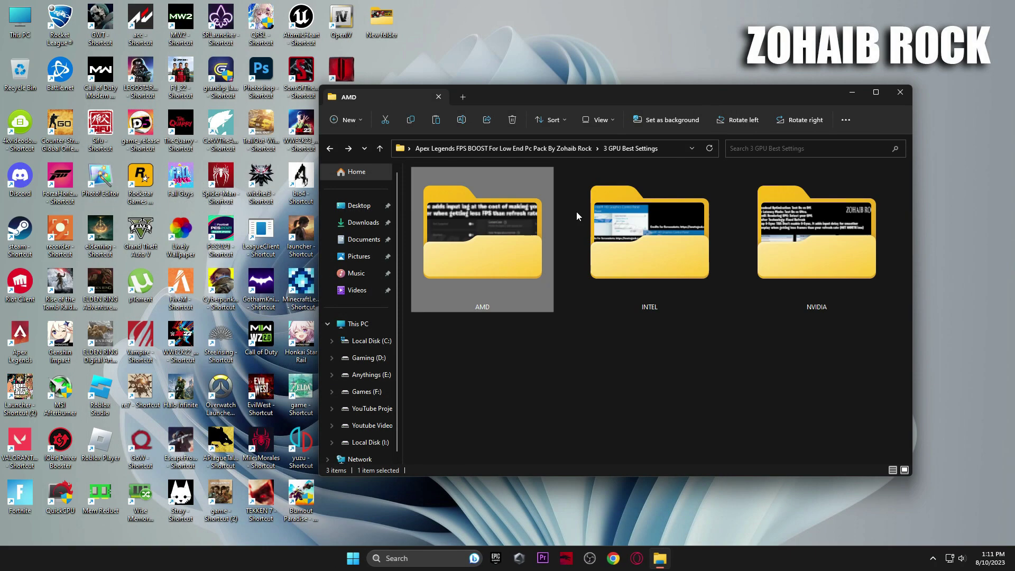
Review the Intel Graphics Command Center and Intel HD Graphics Control Panel images, and return to the GPU settings folder.
{"action": "double_click", "coordinate": [607, 204]}
{"action": "double_click", "coordinate": [461, 220]}
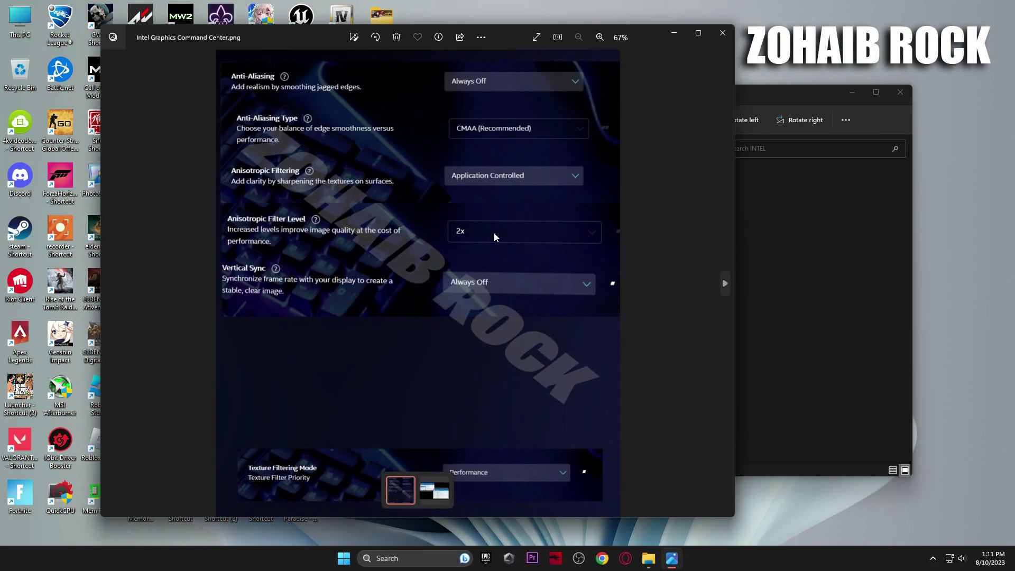
{"action": "key", "text": "Right"}
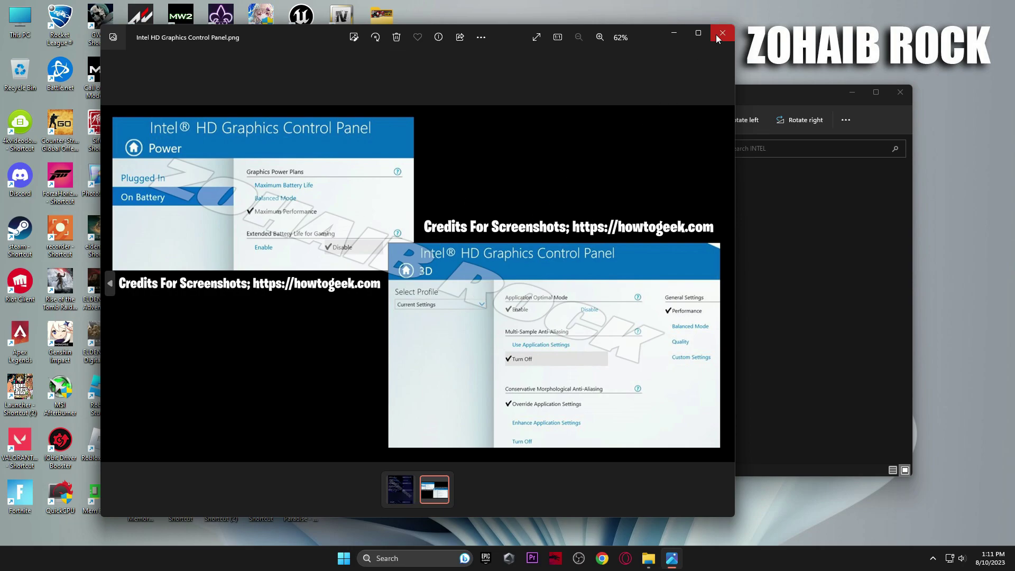
{"action": "left_click", "coordinate": [722, 33]}
{"action": "key", "text": "alt+Up"}
Review the NVIDIA Manage 3D Settings reference image, launch NVIDIA Control Panel, and close the image and folder windows.
{"action": "double_click", "coordinate": [778, 242]}
{"action": "double_click", "coordinate": [431, 217]}
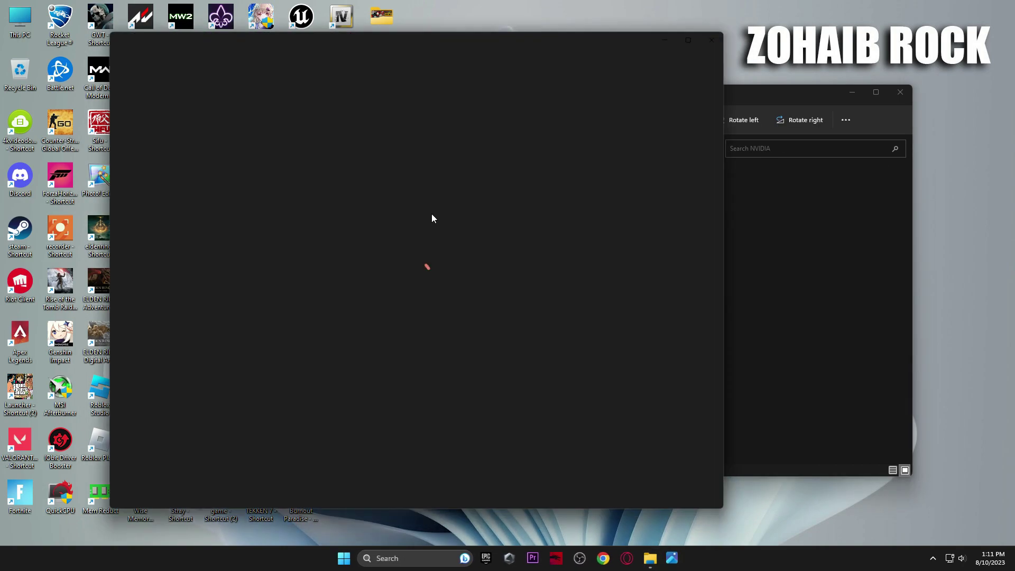
{"action": "right_click", "coordinate": [951, 255]}
{"action": "right_click", "coordinate": [915, 437]}
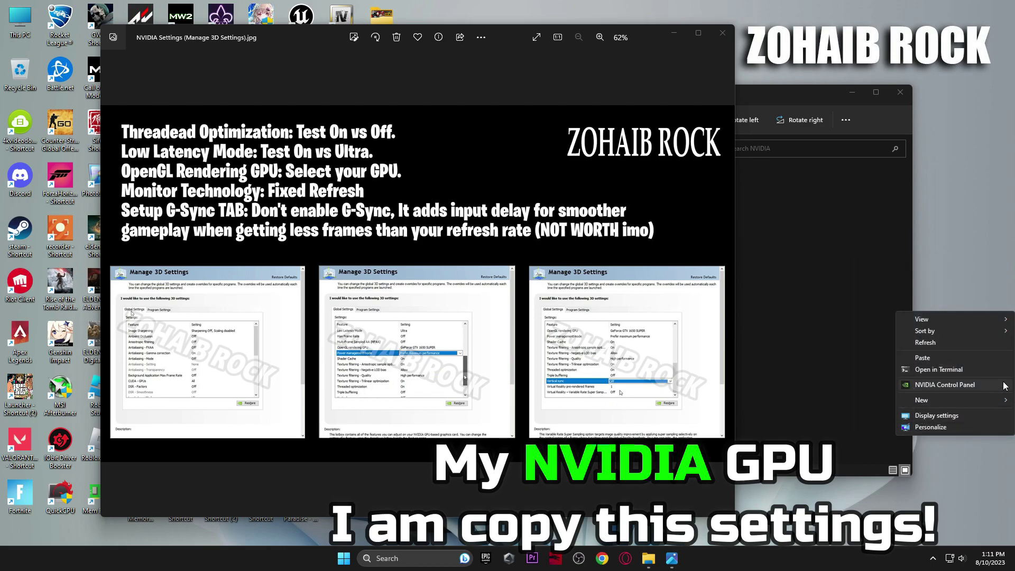
{"action": "left_click", "coordinate": [964, 384]}
{"action": "left_click", "coordinate": [901, 92]}
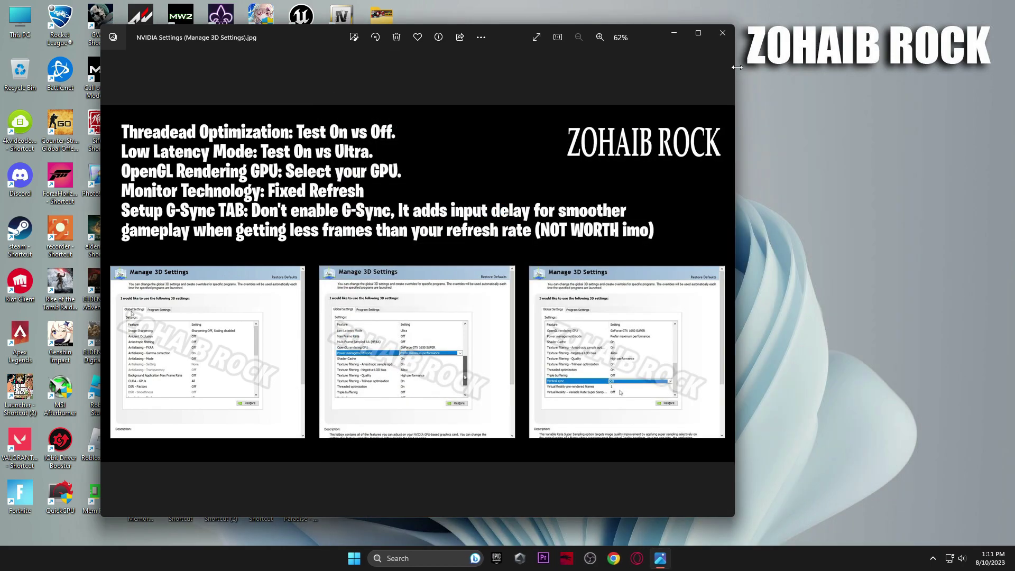
{"action": "left_click", "coordinate": [722, 33]}
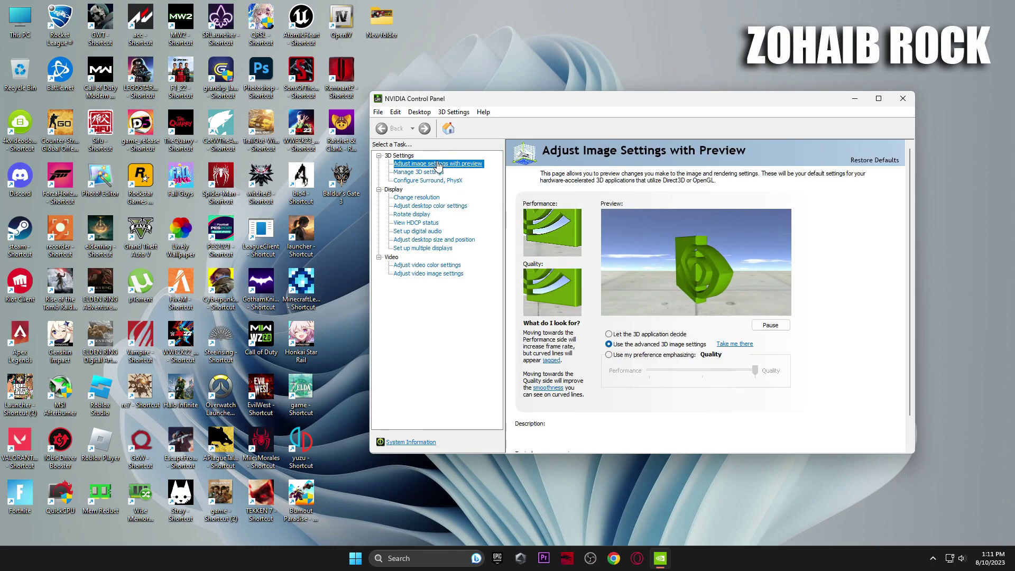
Review the global Manage 3D Settings against the recommended NVIDIA values, return to Adjust Image Settings with Preview, and close NVIDIA Control Panel.
{"action": "left_click", "coordinate": [417, 172]}
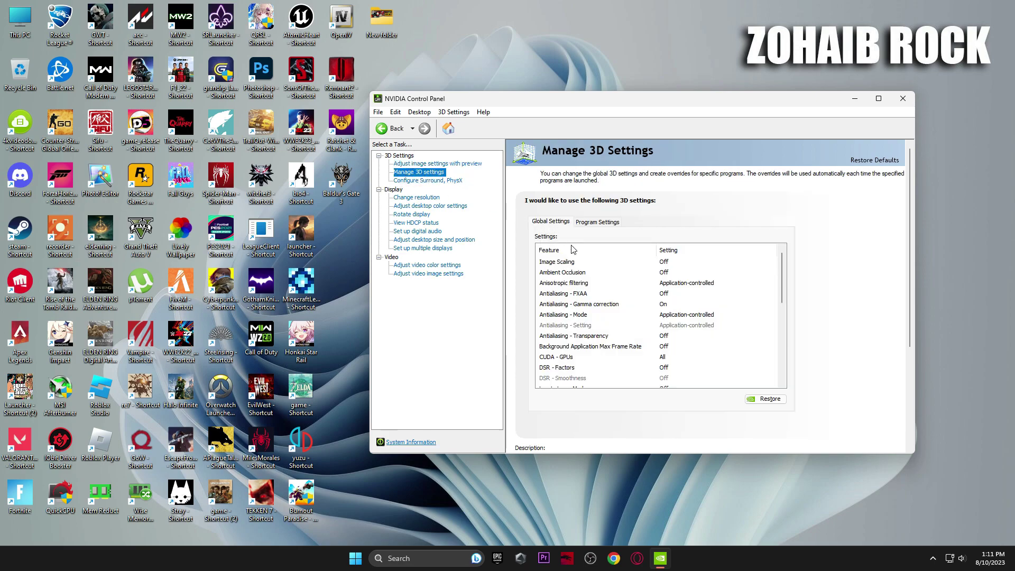
{"action": "scroll", "coordinate": [690, 317], "scroll_direction": "down", "scroll_amount": 3}
{"action": "scroll", "coordinate": [689, 377], "scroll_direction": "down", "scroll_amount": 3}
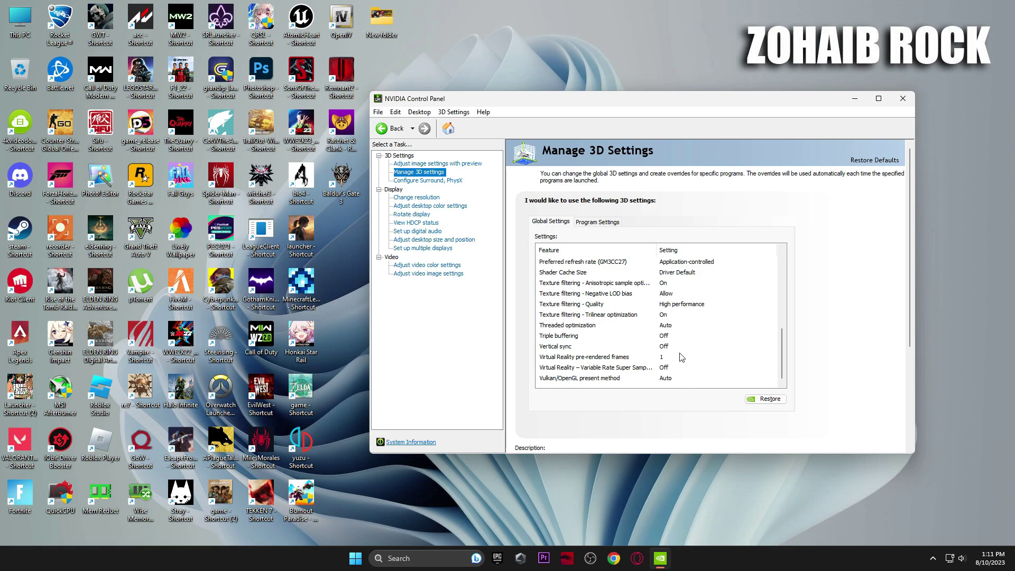
{"action": "scroll", "coordinate": [665, 325], "scroll_direction": "up", "scroll_amount": 6}
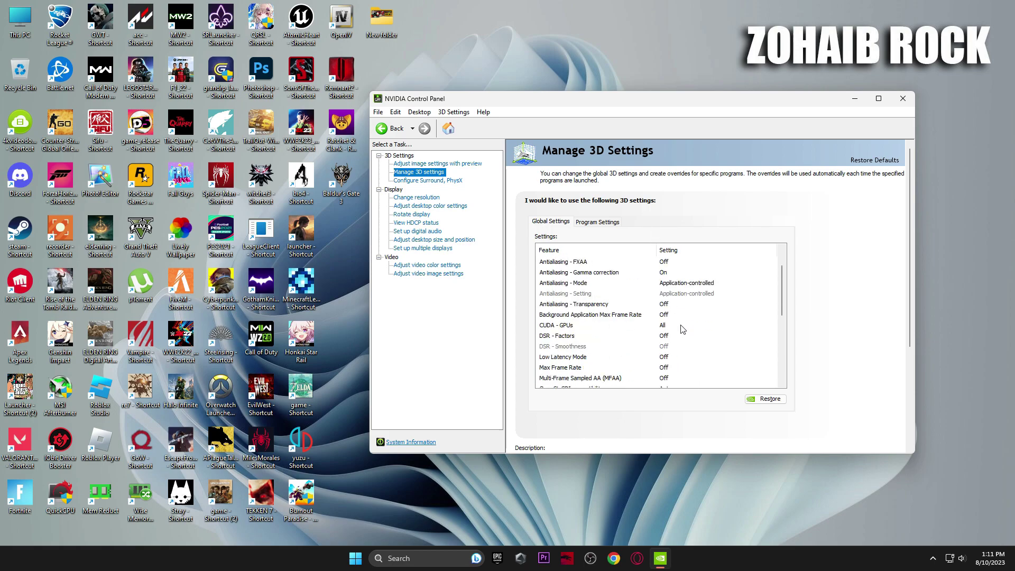
{"action": "left_click", "coordinate": [463, 165]}
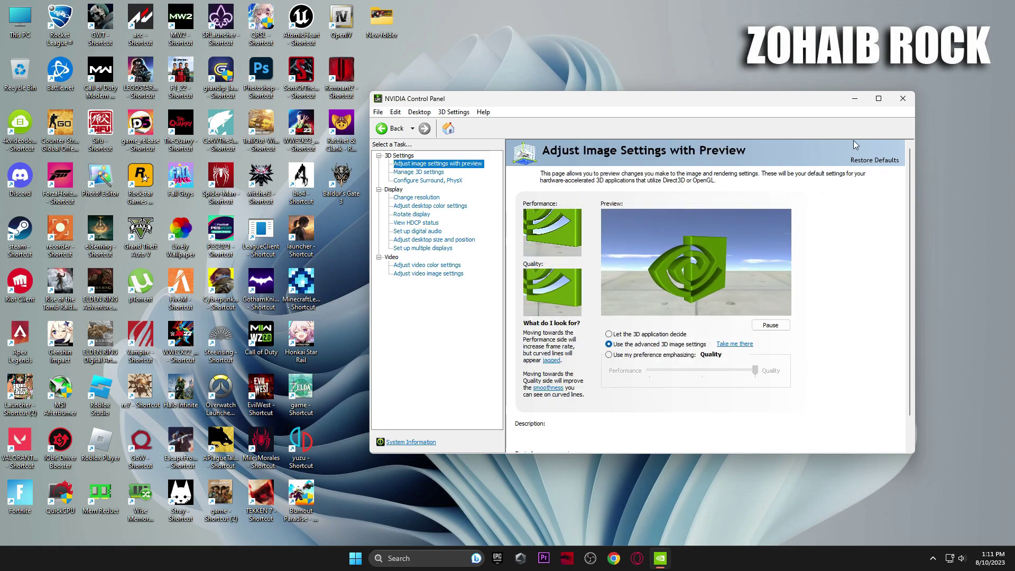
{"action": "left_click", "coordinate": [903, 99]}
Run Timer Resolution from the pack's 4 Latency (Timer Resolution ) folder, set it to Maximum, and minimize it so it keeps running.
{"action": "double_click", "coordinate": [544, 151]}
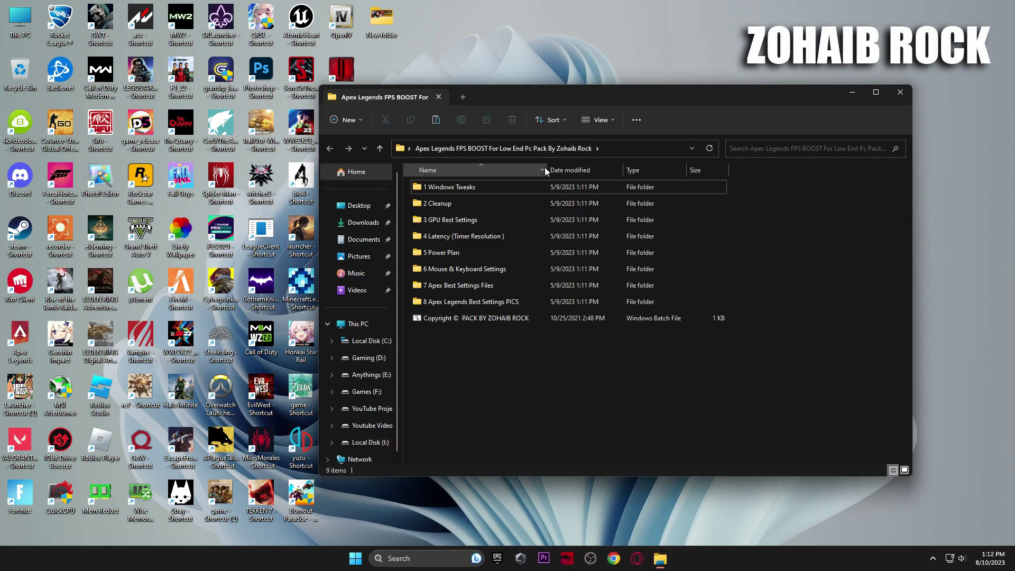
{"action": "double_click", "coordinate": [470, 230]}
{"action": "double_click", "coordinate": [446, 187]}
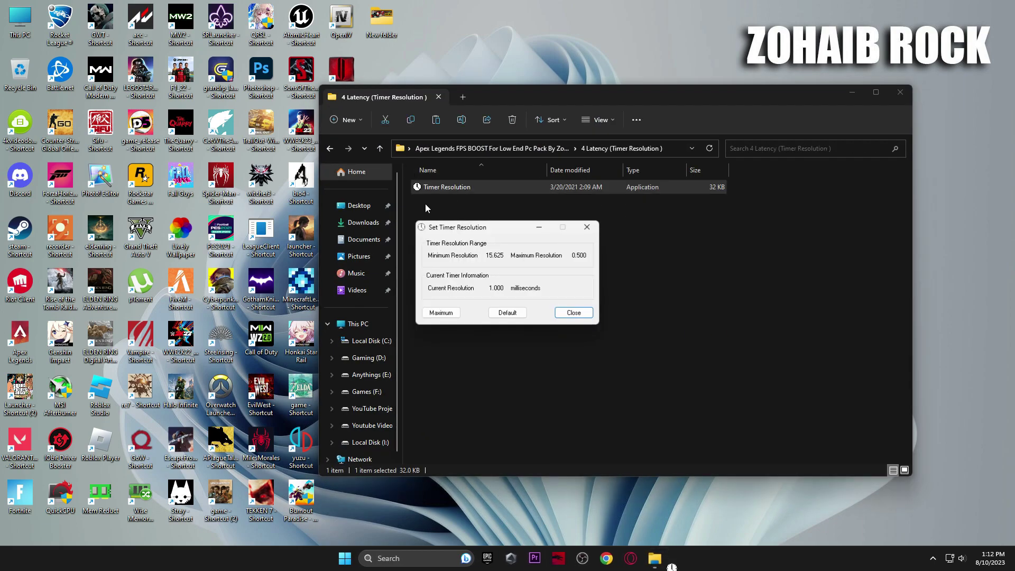
{"action": "left_click", "coordinate": [586, 326]}
{"action": "left_click", "coordinate": [589, 325]}
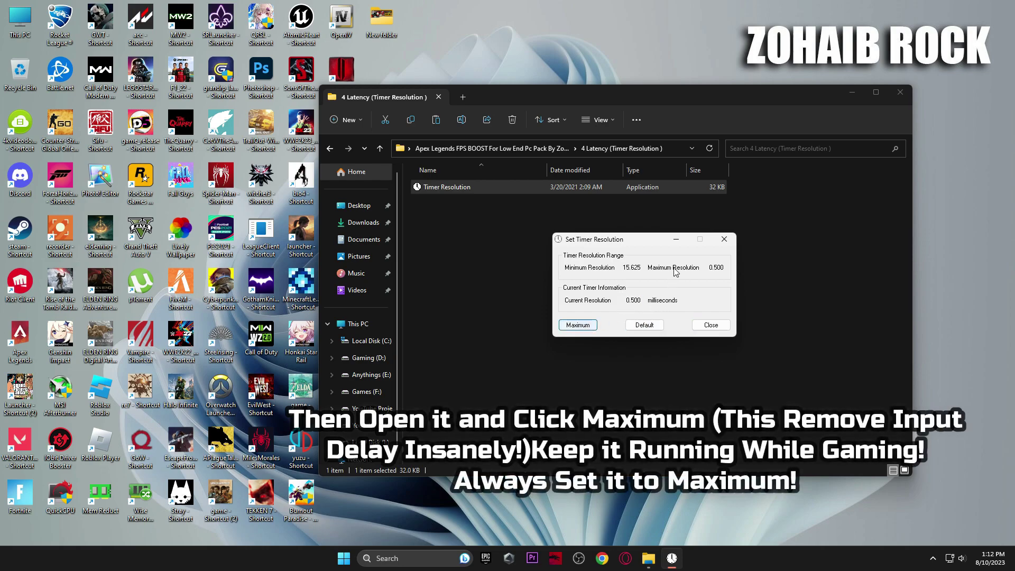
{"action": "left_click", "coordinate": [675, 243]}
Go to the 64-bit Quick CPU installer folder, x64bit, inside the pack's 5 Power Plan folder.
{"action": "key", "text": "BackSpace"}
{"action": "double_click", "coordinate": [474, 250]}
{"action": "double_click", "coordinate": [450, 190]}
{"action": "double_click", "coordinate": [448, 188]}
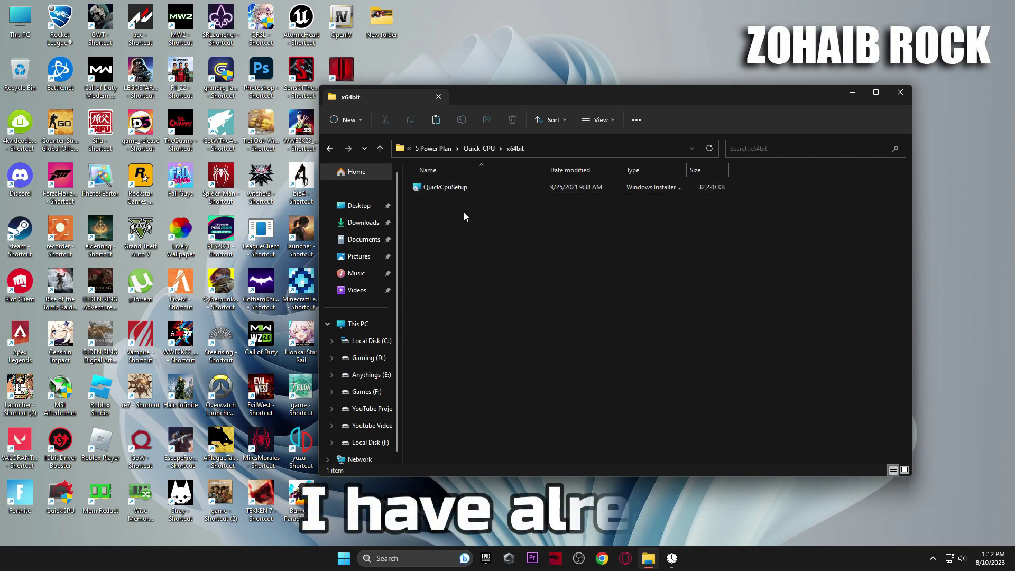
Launch the installed Quick CPU from the desktop, close the folder window, and dismiss the update notice.
{"action": "left_click", "coordinate": [67, 498]}
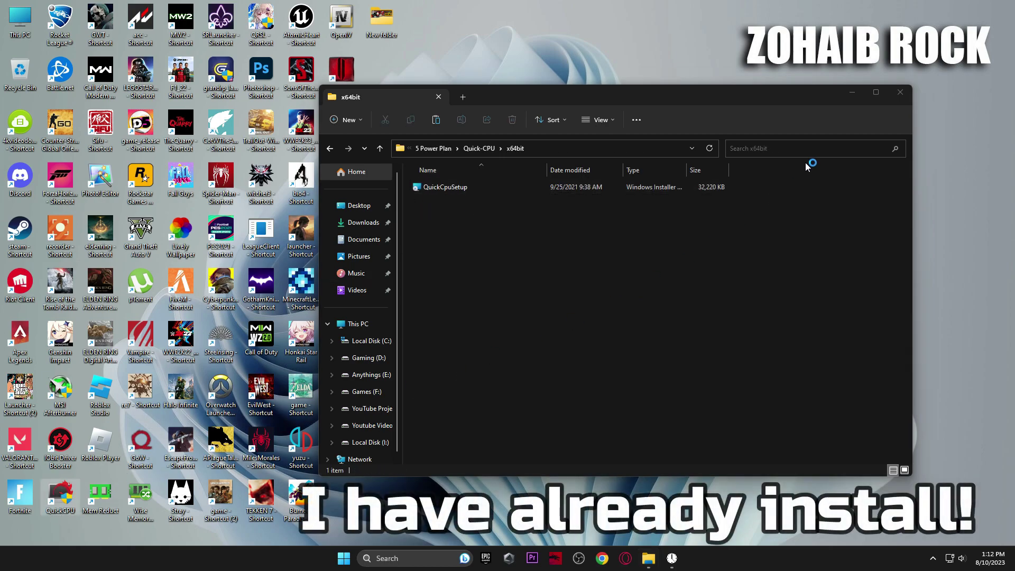
{"action": "left_click", "coordinate": [898, 94]}
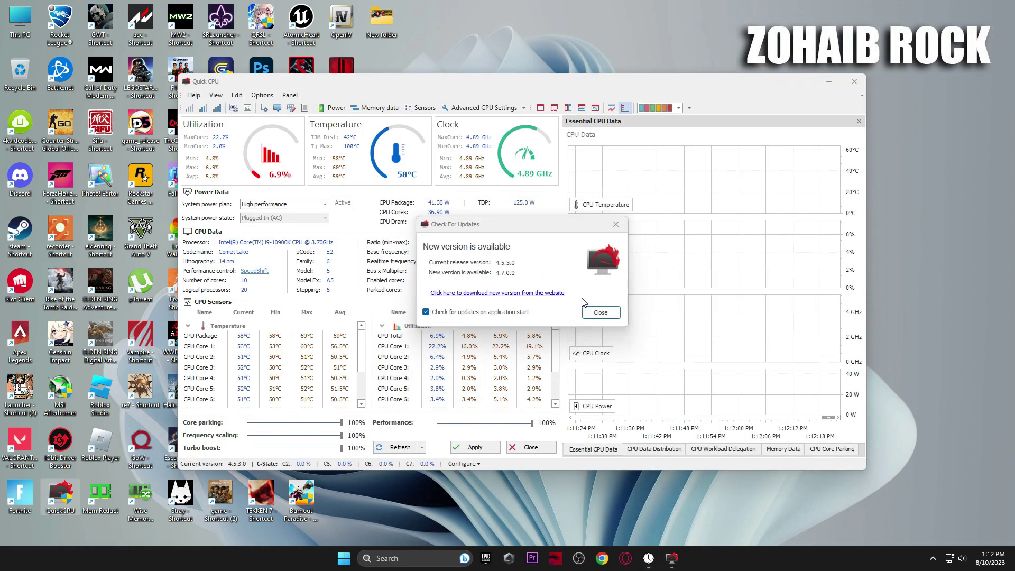
{"action": "left_click", "coordinate": [599, 312]}
{"action": "left_click_drag", "start_coordinate": [605, 87], "coordinate": [740, 83]}
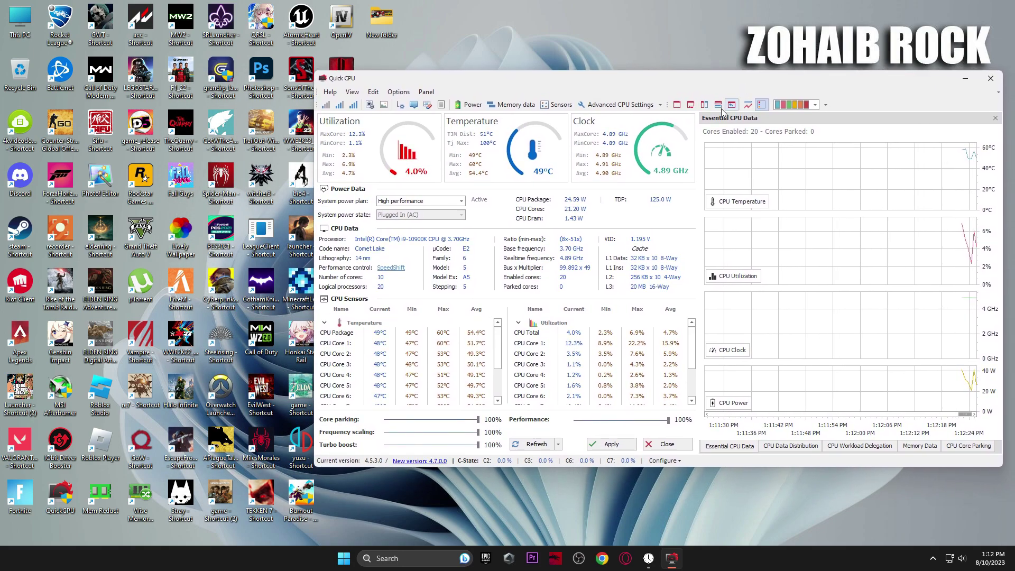
Select the High performance power plan with core parking, frequency scaling, turbo boost and performance at 100%, apply it, and close Quick CPU.
{"action": "left_click", "coordinate": [460, 201]}
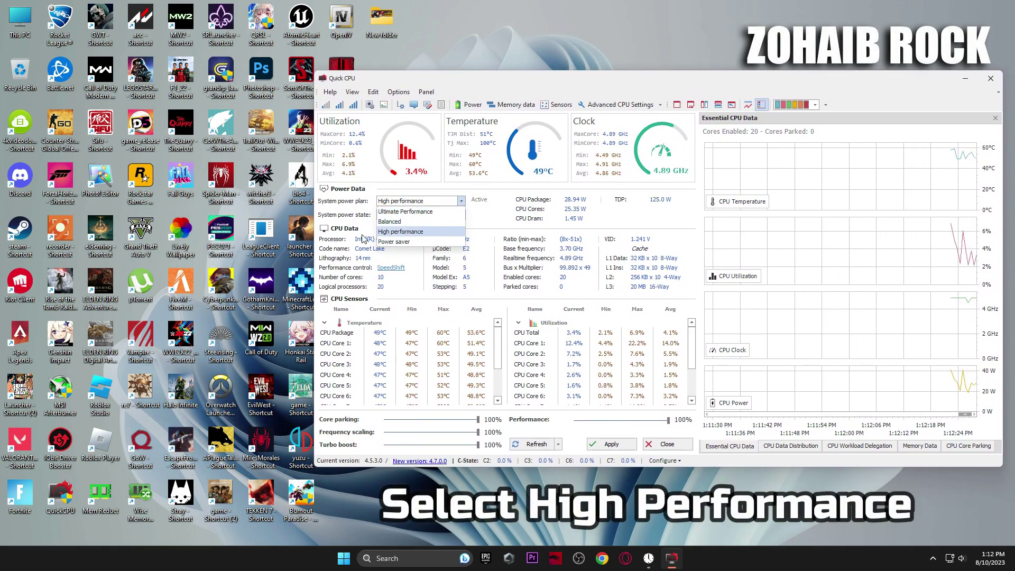
{"action": "left_click", "coordinate": [422, 233]}
{"action": "left_click", "coordinate": [479, 420]}
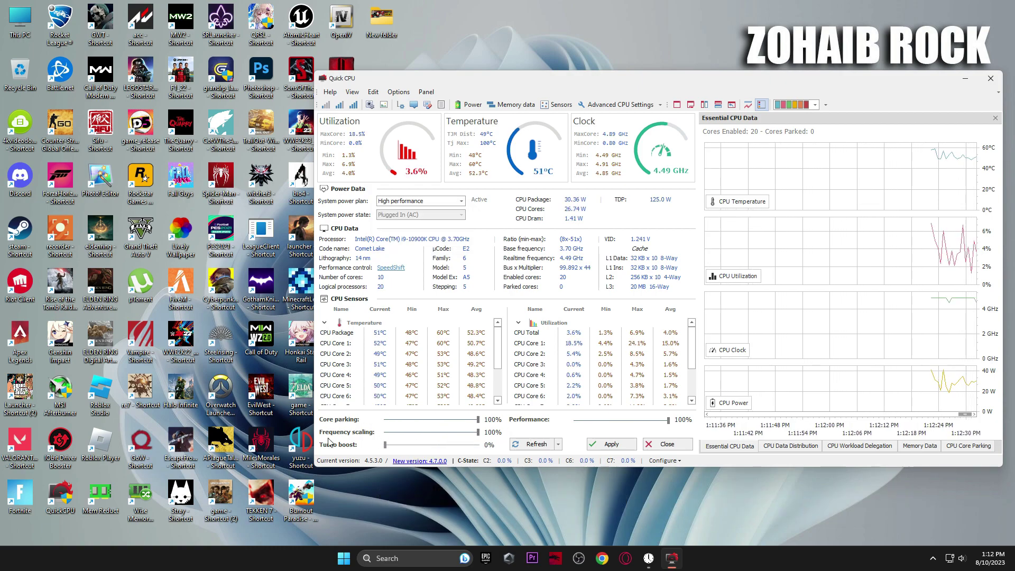
{"action": "left_click", "coordinate": [612, 444]}
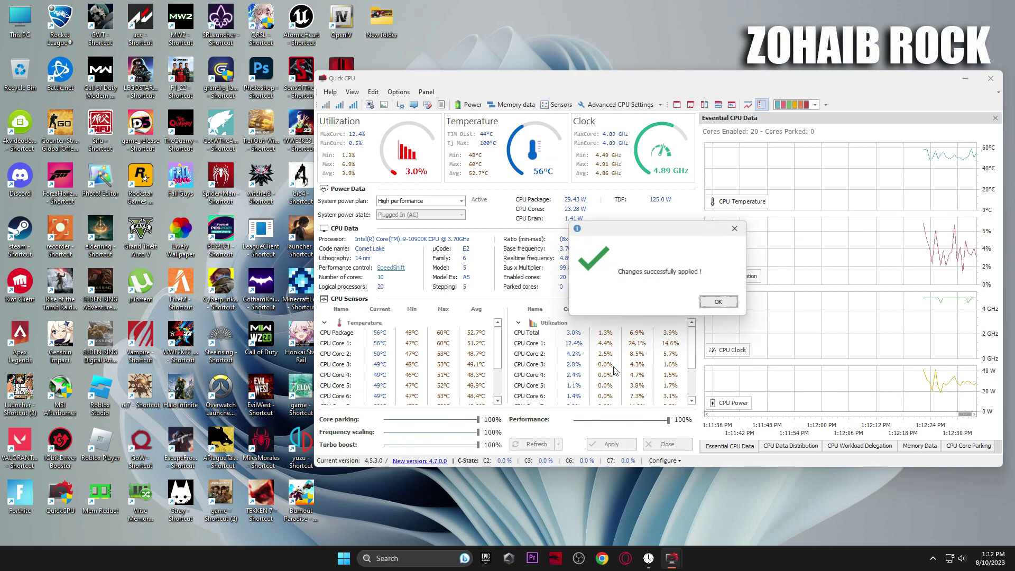
{"action": "left_click", "coordinate": [678, 448]}
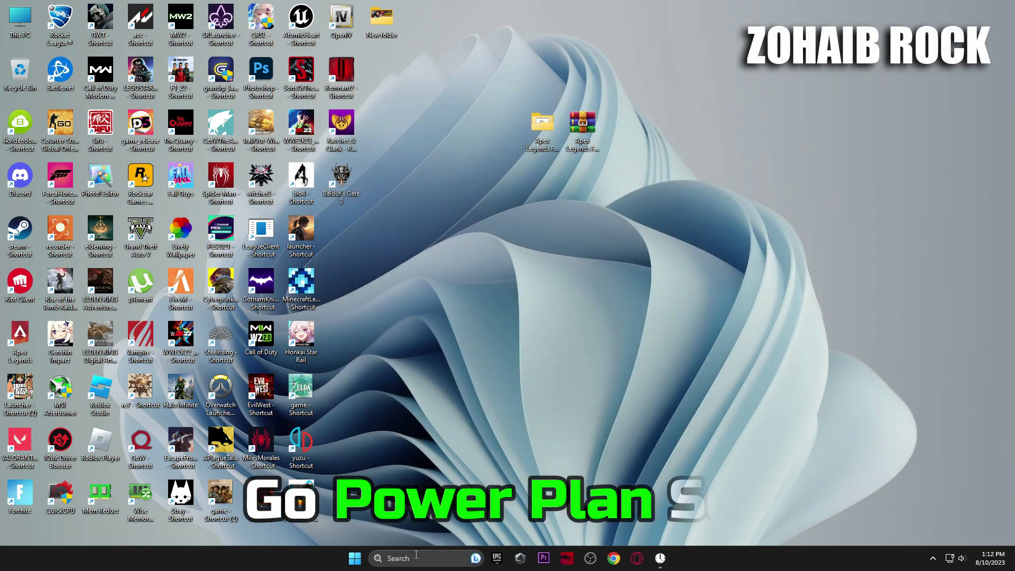
Open the Windows Choose a power plan settings, check the High performance plan selection, and close Power Options.
{"action": "left_click", "coordinate": [416, 559]}
{"action": "type", "text": "power"}
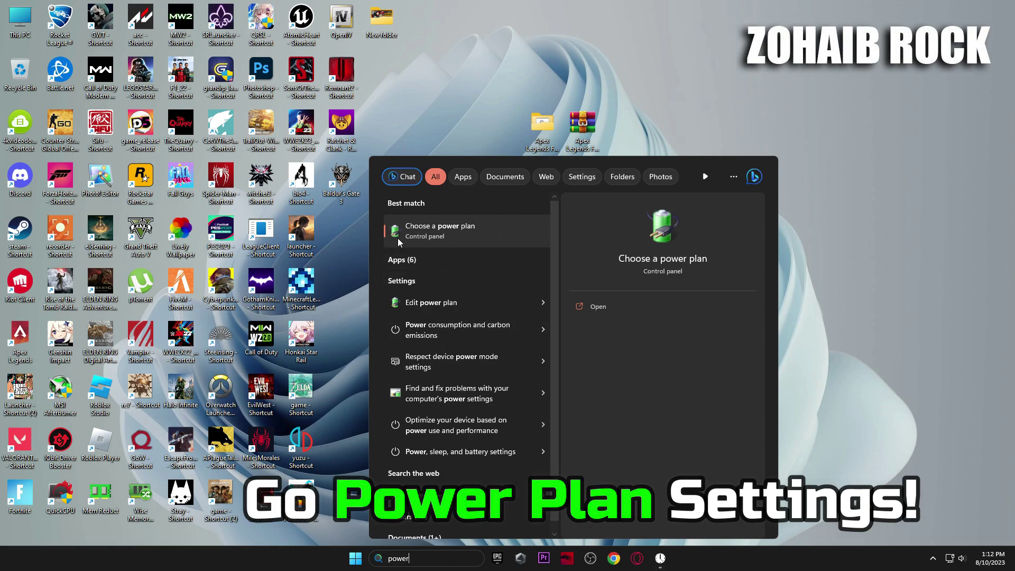
{"action": "left_click", "coordinate": [442, 236]}
{"action": "left_click", "coordinate": [741, 259]}
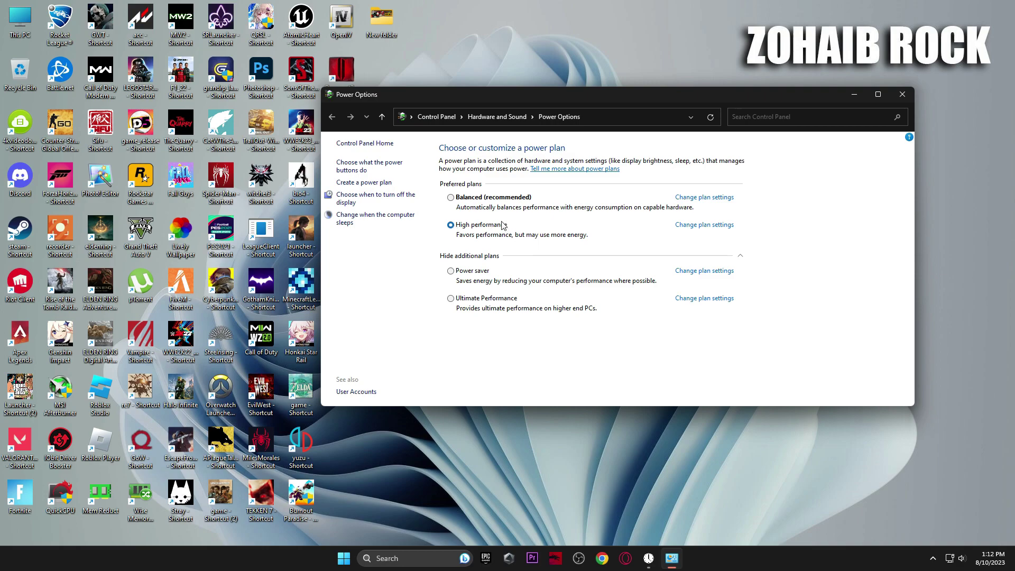
{"action": "left_click", "coordinate": [902, 94]}
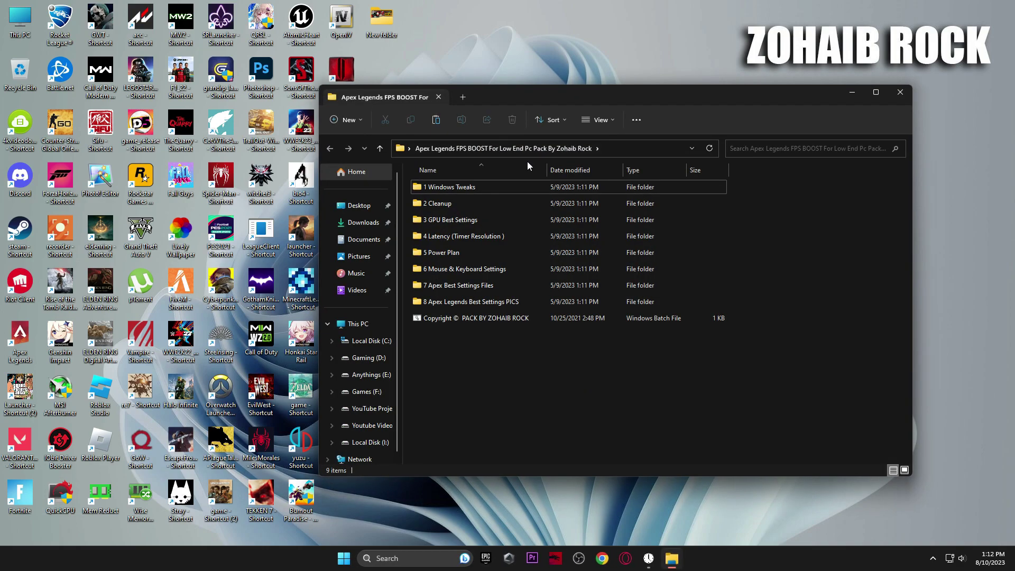
Open M1 Mouse Acceleration from the 6 Mouse & Keyboard Settings folder, check the pointer and button options, and apply the mouse settings.
{"action": "double_click", "coordinate": [458, 268]}
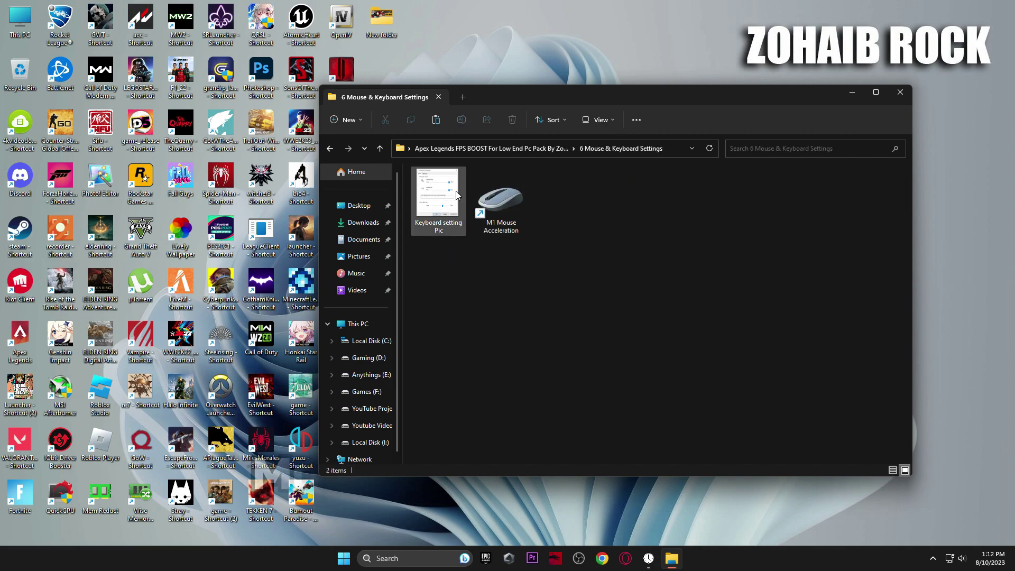
{"action": "double_click", "coordinate": [490, 203]}
{"action": "left_click_drag", "start_coordinate": [163, 40], "coordinate": [701, 198]}
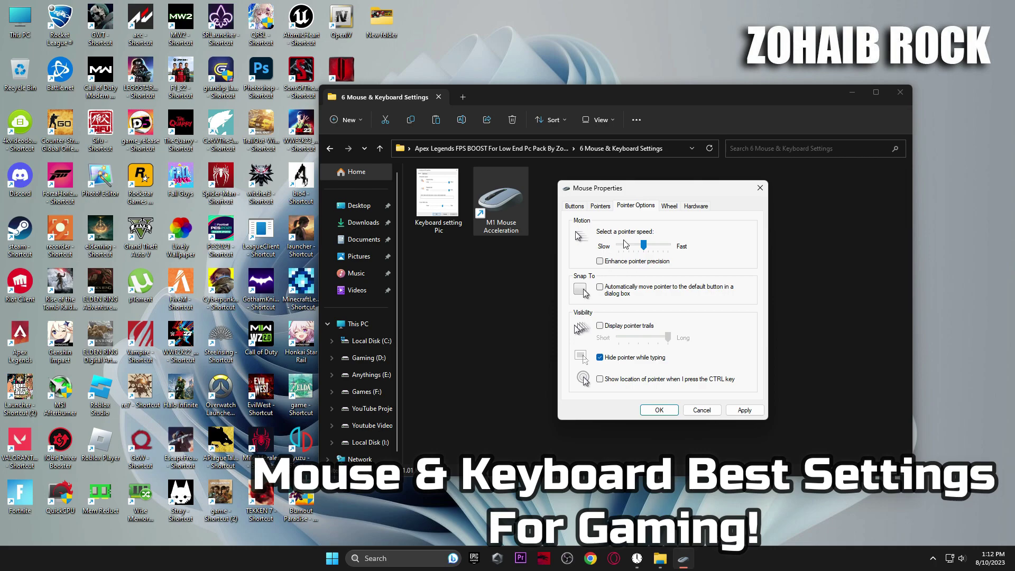
{"action": "left_click", "coordinate": [575, 206]}
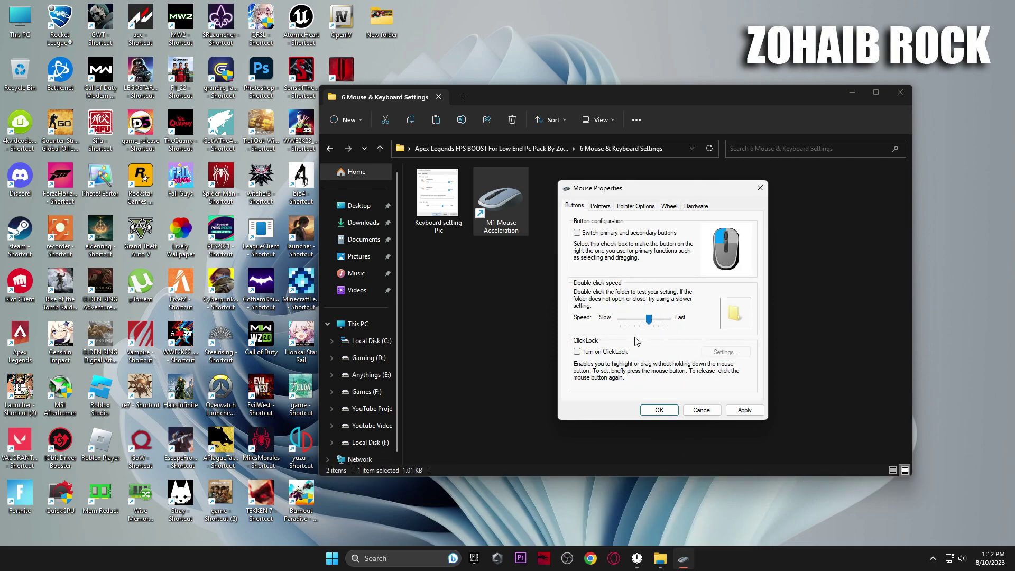
{"action": "left_click", "coordinate": [745, 410]}
{"action": "key", "text": "Return"}
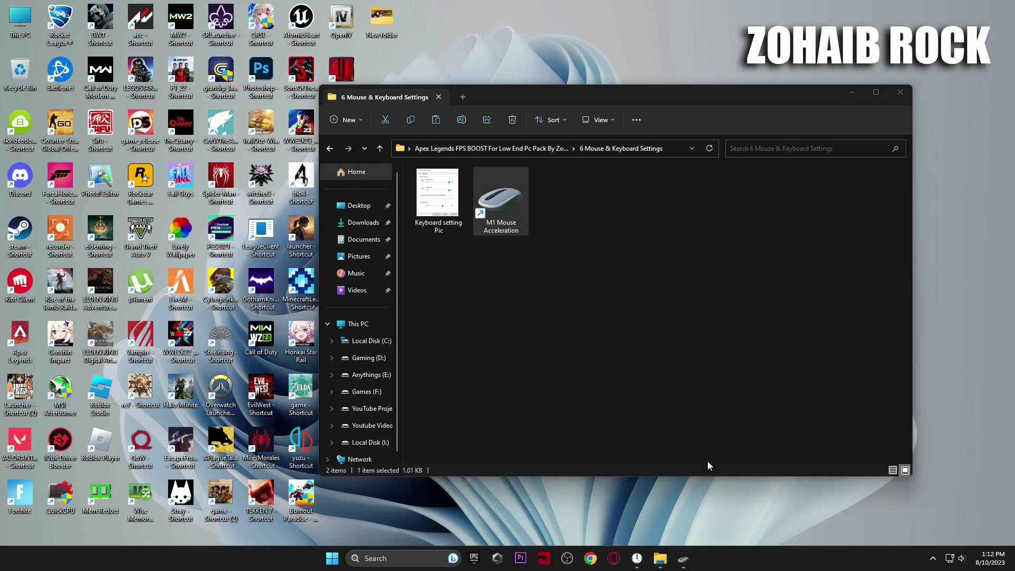
{"action": "left_click", "coordinate": [683, 559]}
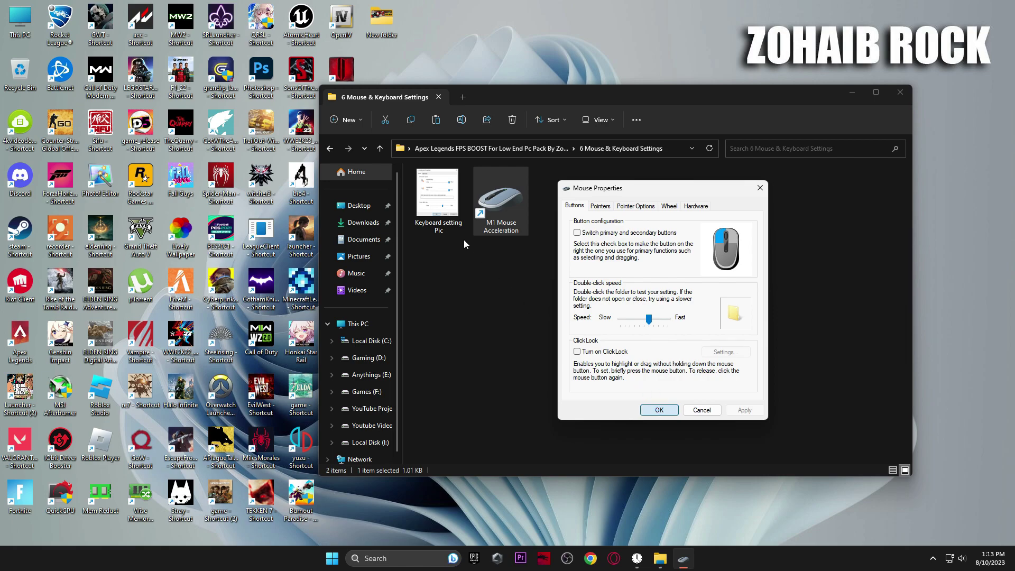
Compare the Windows Keyboard Properties with the Keyboard setting Pic image for repeat delay, repeat rate and cursor blink rate, and close both.
{"action": "double_click", "coordinate": [439, 217]}
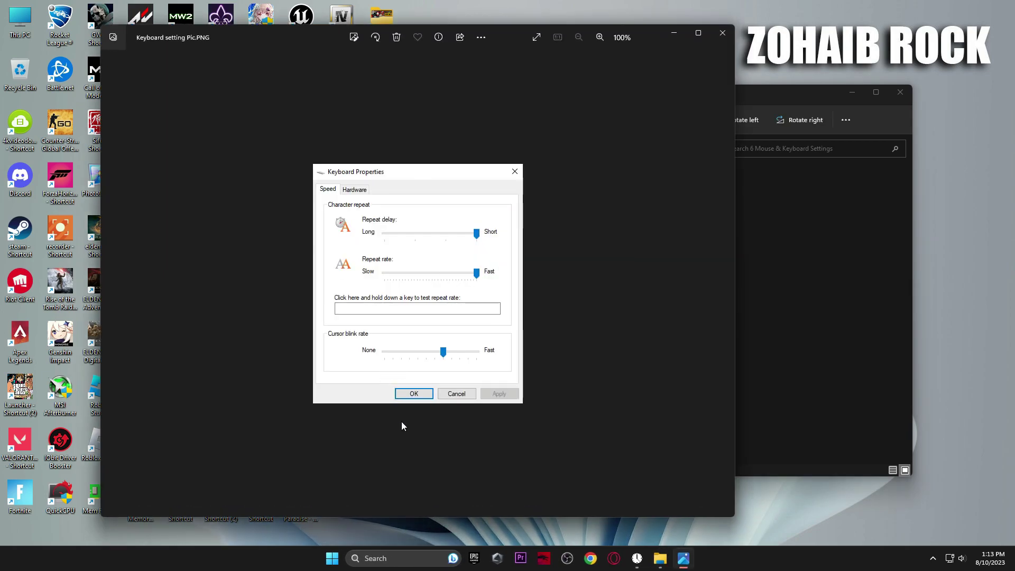
{"action": "left_click", "coordinate": [387, 555]}
{"action": "type", "text": "keyboard"}
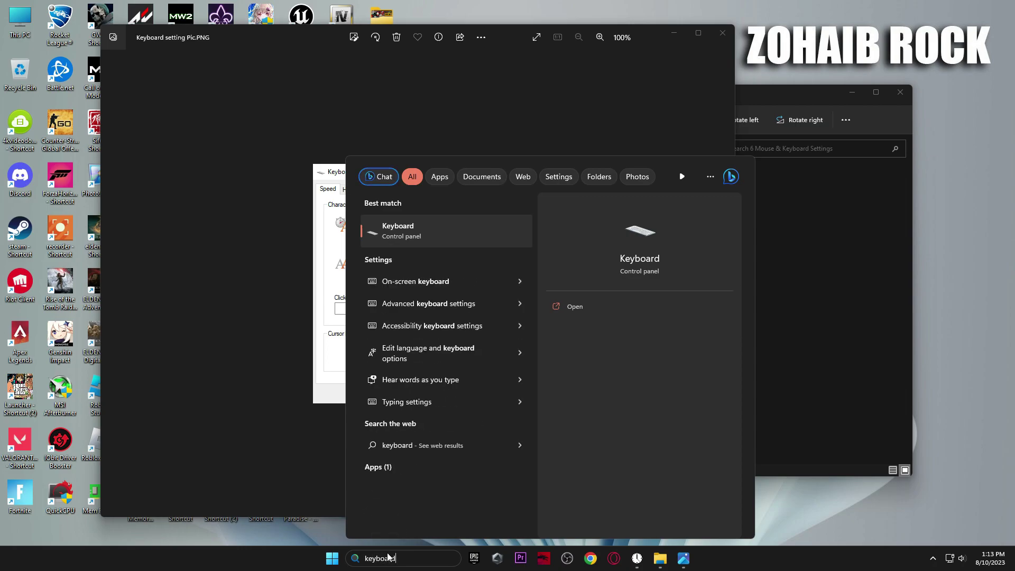
{"action": "left_click", "coordinate": [418, 236]}
{"action": "left_click_drag", "start_coordinate": [173, 59], "coordinate": [656, 177]}
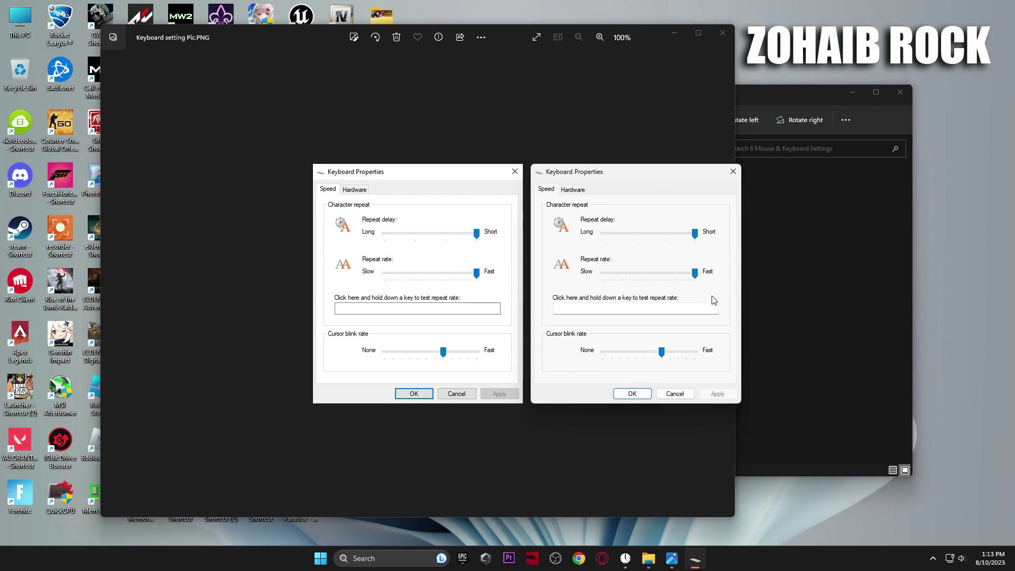
{"action": "key", "text": "Escape"}
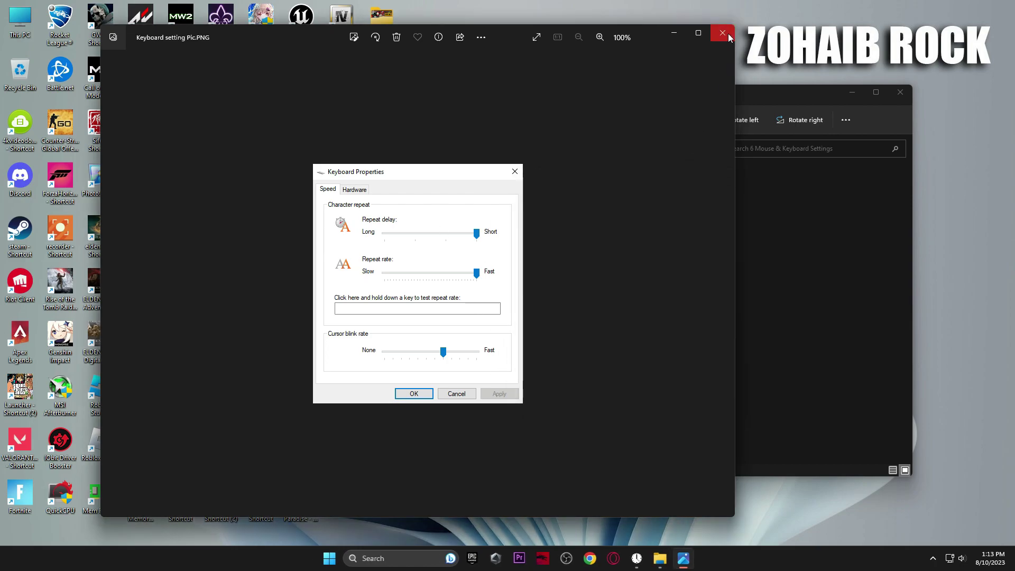
{"action": "key", "text": "alt+F4"}
Open the pack's 7 Apex Best Settings Files folder and copy the autoexec.cfg file.
{"action": "key", "text": "BackSpace"}
{"action": "left_click", "coordinate": [460, 286]}
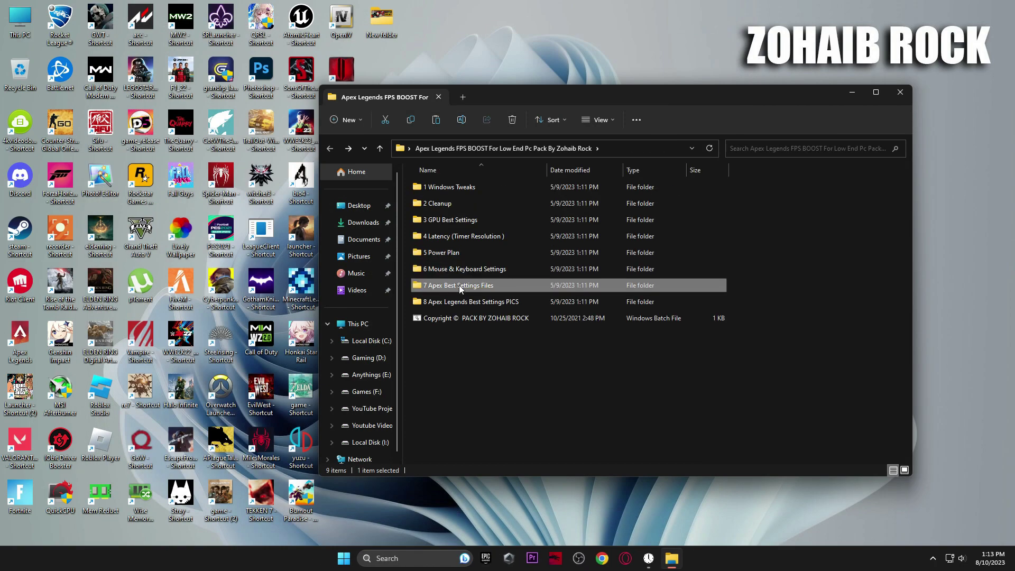
{"action": "double_click", "coordinate": [455, 286]}
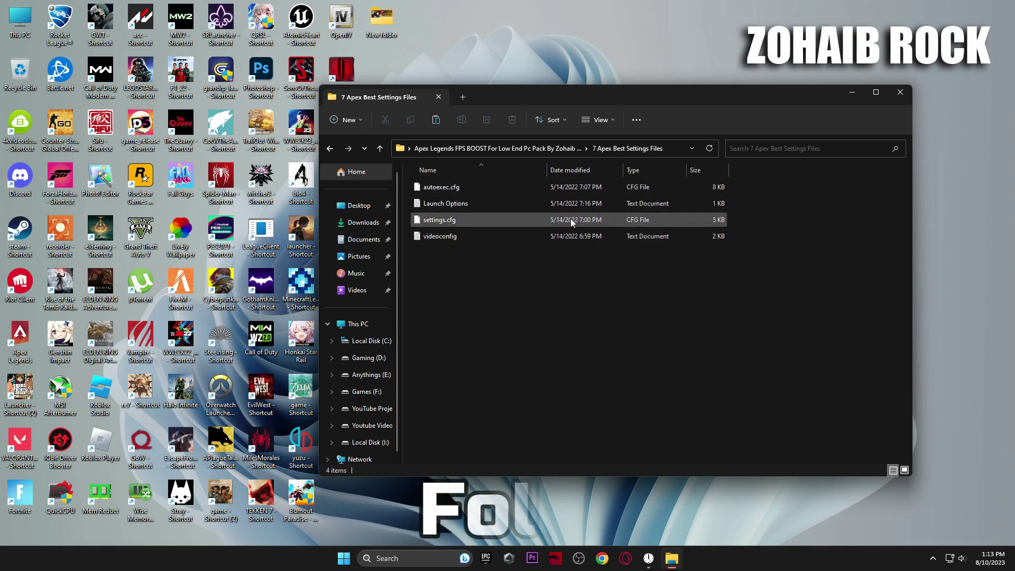
{"action": "right_click", "coordinate": [452, 186]}
{"action": "left_click", "coordinate": [487, 198]}
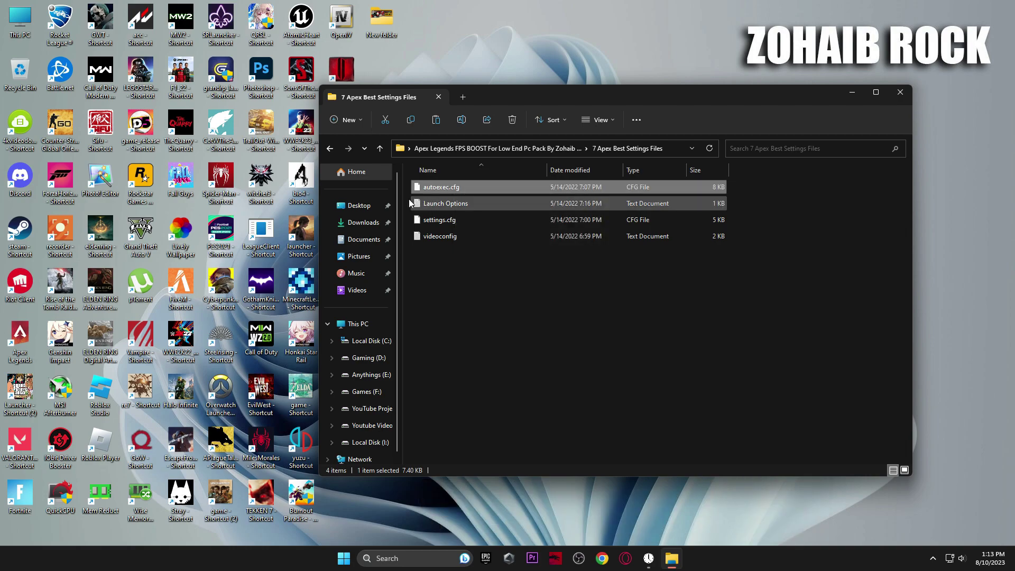
Switch to Steam and browse the local files of Apex Legends to bring up its installation folder.
{"action": "double_click", "coordinate": [17, 236]}
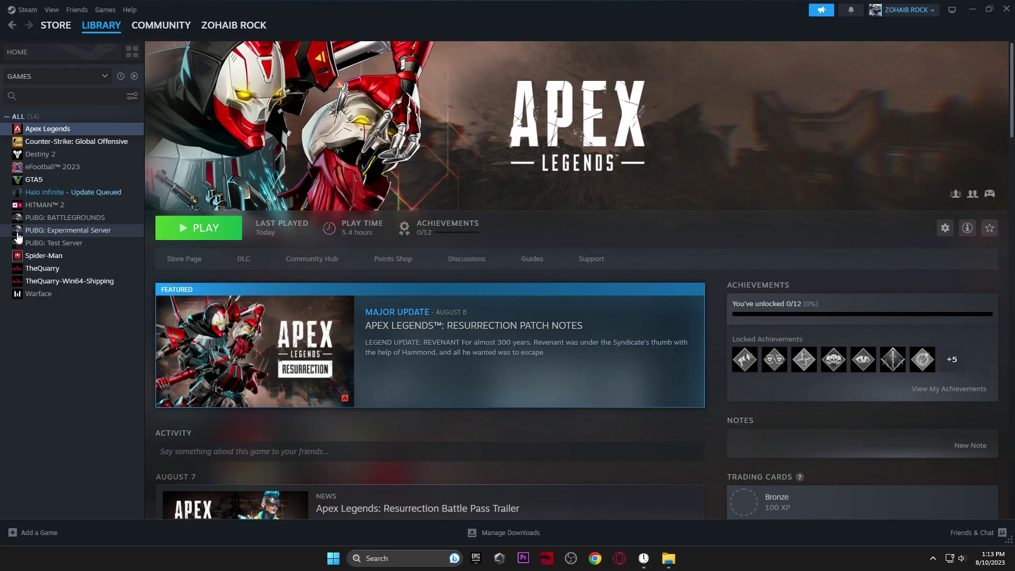
{"action": "left_click", "coordinate": [944, 233]}
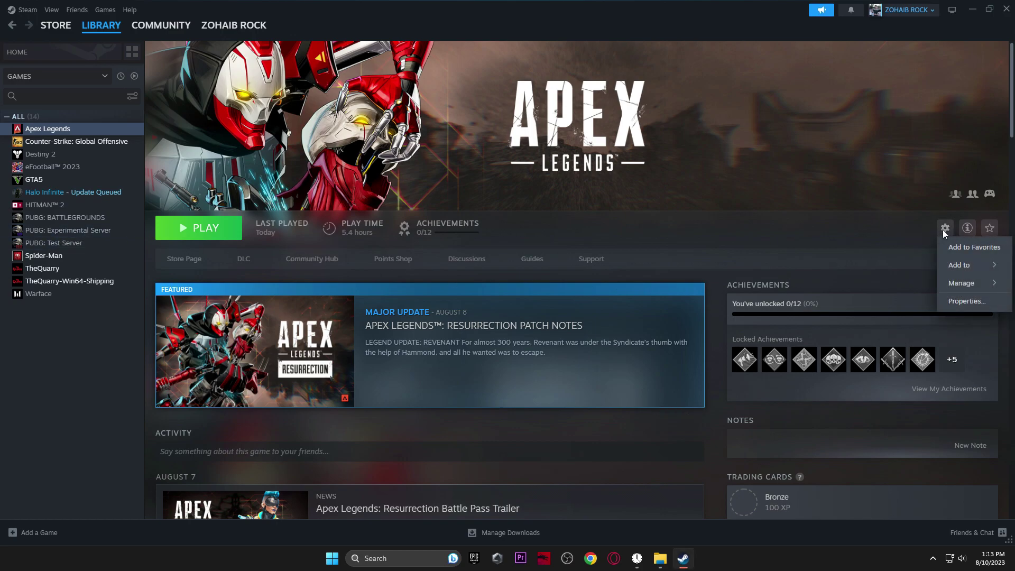
{"action": "mouse_move", "coordinate": [966, 286]}
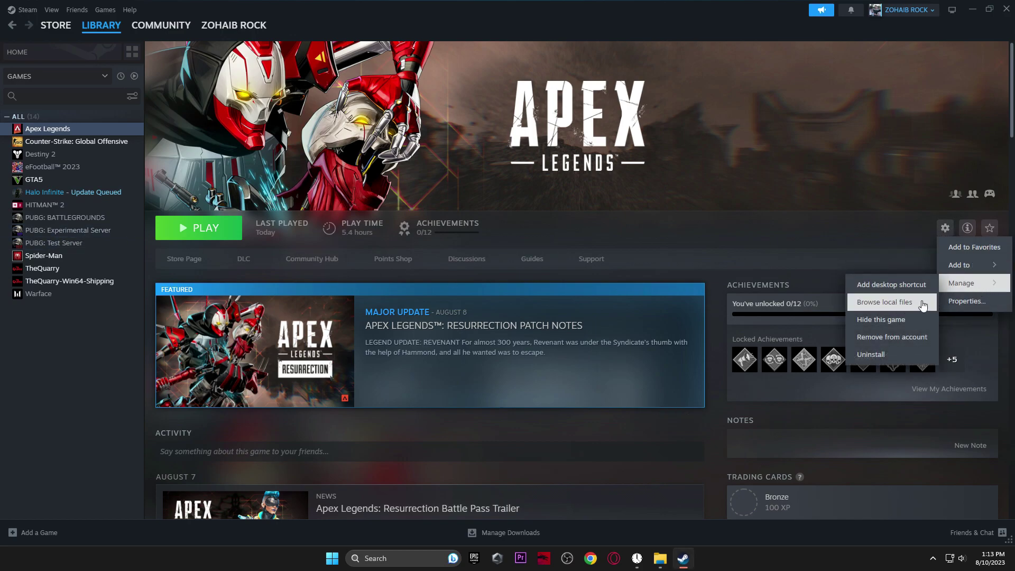
{"action": "left_click", "coordinate": [896, 304]}
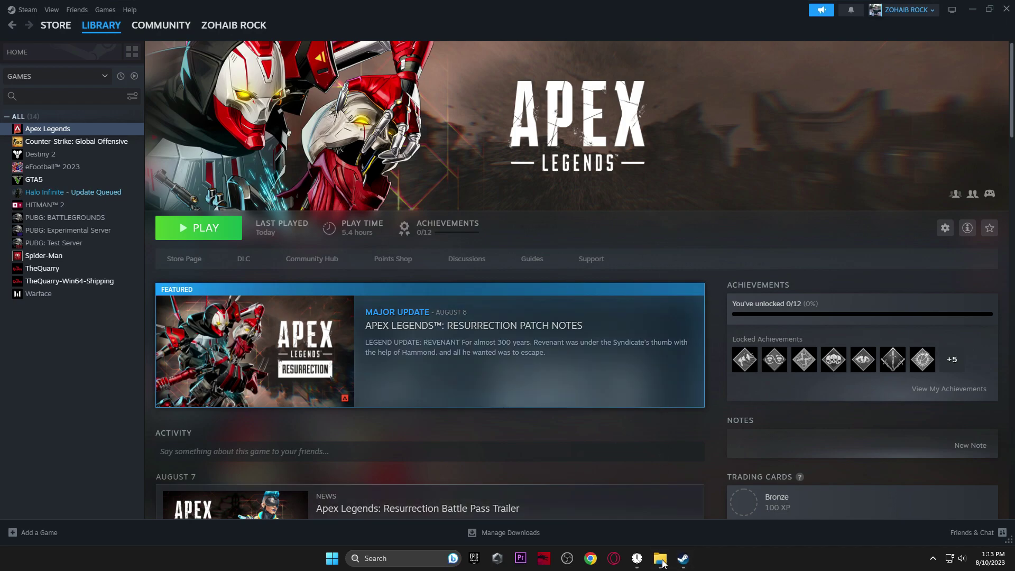
{"action": "mouse_move", "coordinate": [664, 562]}
{"action": "left_click", "coordinate": [699, 522]}
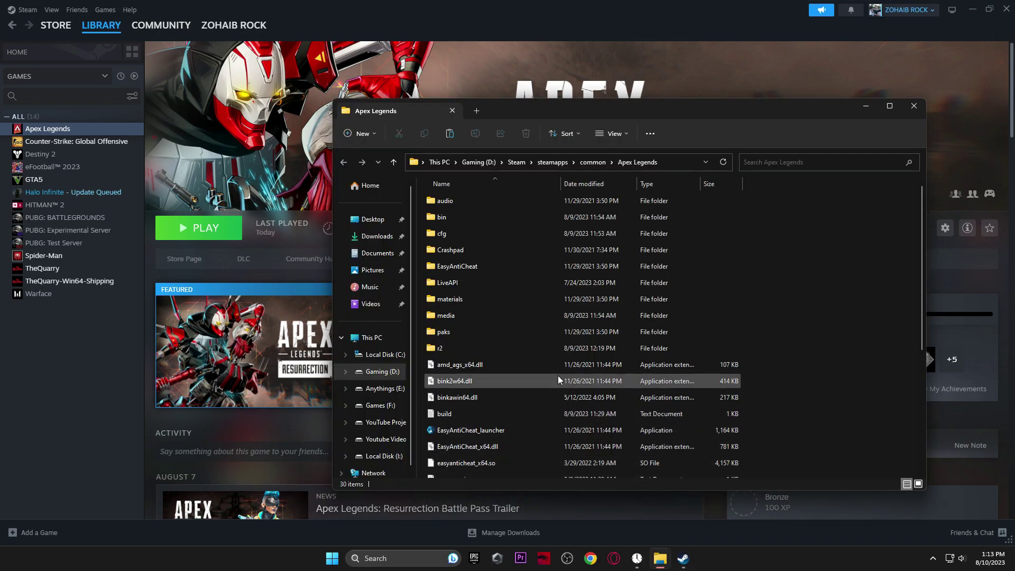
Paste the copied autoexec.cfg into the game's cfg folder, replacing the existing file, then close the folder and minimize Steam.
{"action": "double_click", "coordinate": [493, 233]}
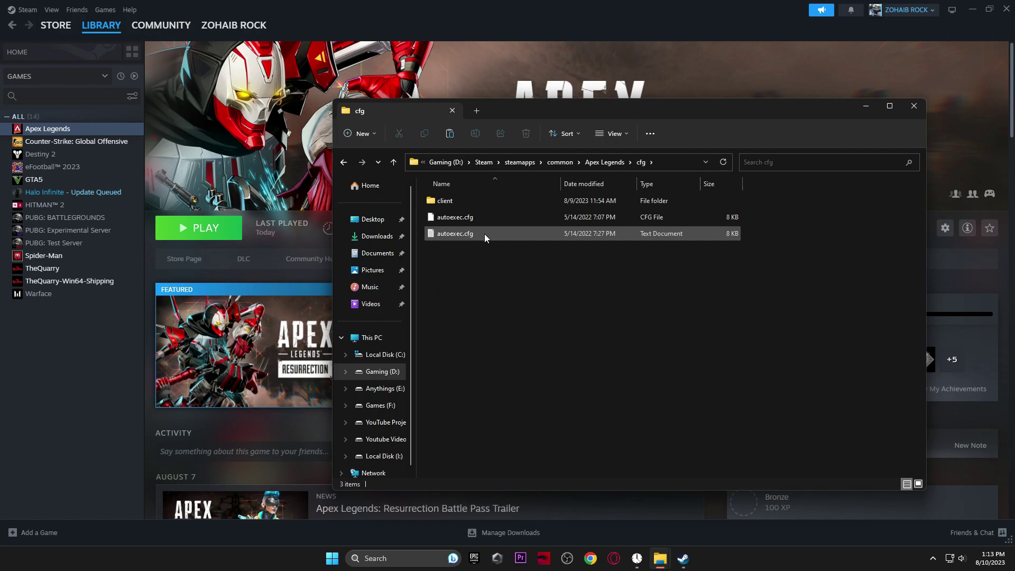
{"action": "right_click", "coordinate": [508, 294]}
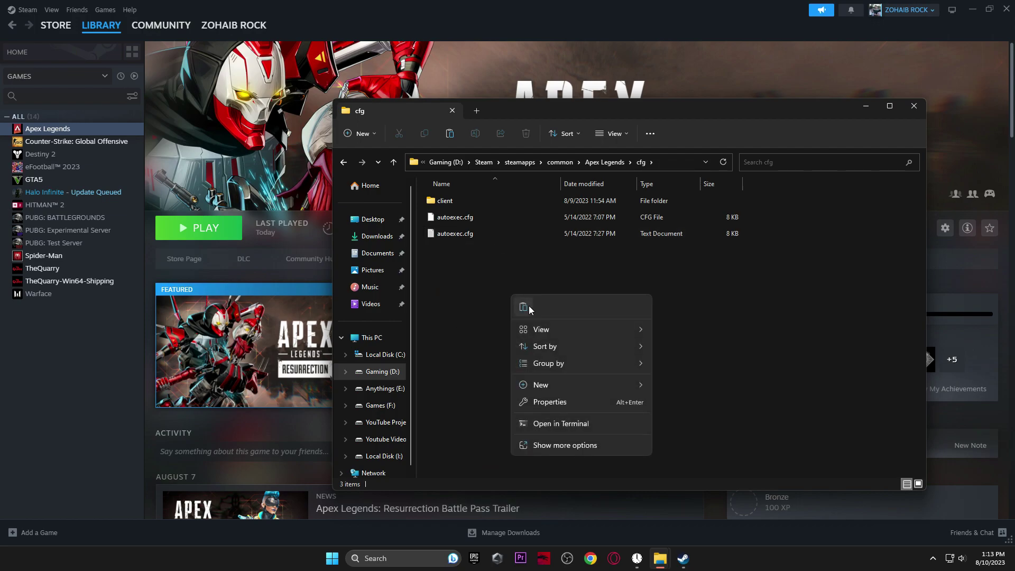
{"action": "left_click", "coordinate": [529, 306]}
{"action": "left_click", "coordinate": [482, 193]}
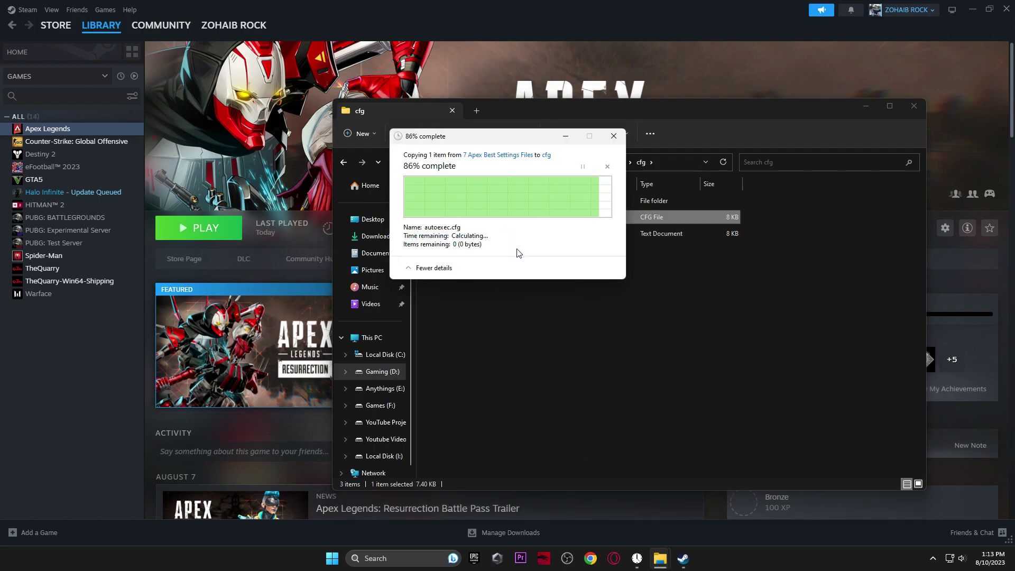
{"action": "left_click", "coordinate": [913, 108]}
{"action": "left_click", "coordinate": [971, 11]}
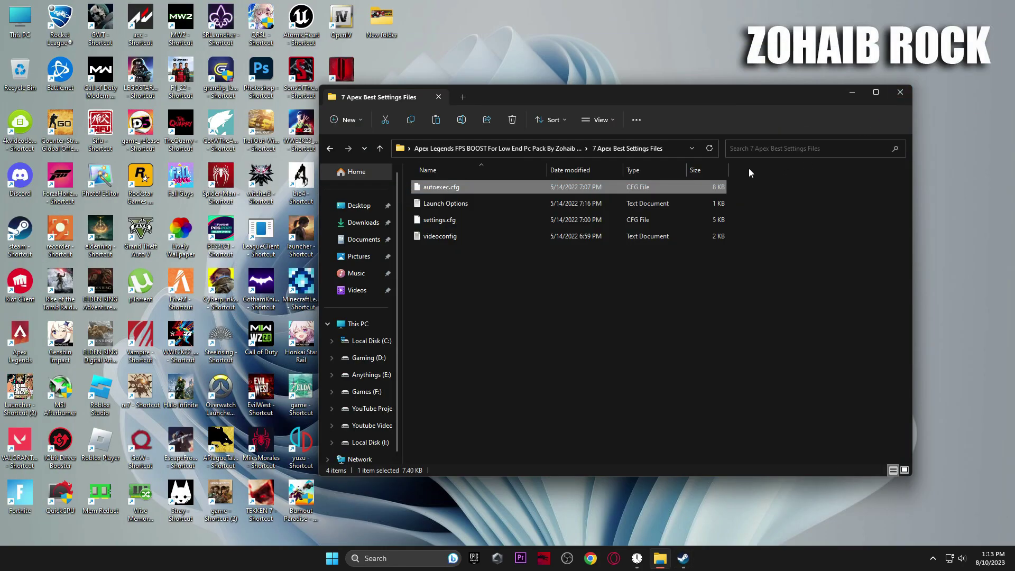
Open the Launch Options text file in the 7 Apex Best Settings Files folder and copy its full line of launch parameters.
{"action": "double_click", "coordinate": [450, 204]}
{"action": "left_click_drag", "start_coordinate": [586, 131], "coordinate": [252, 131]}
{"action": "right_click", "coordinate": [291, 138]}
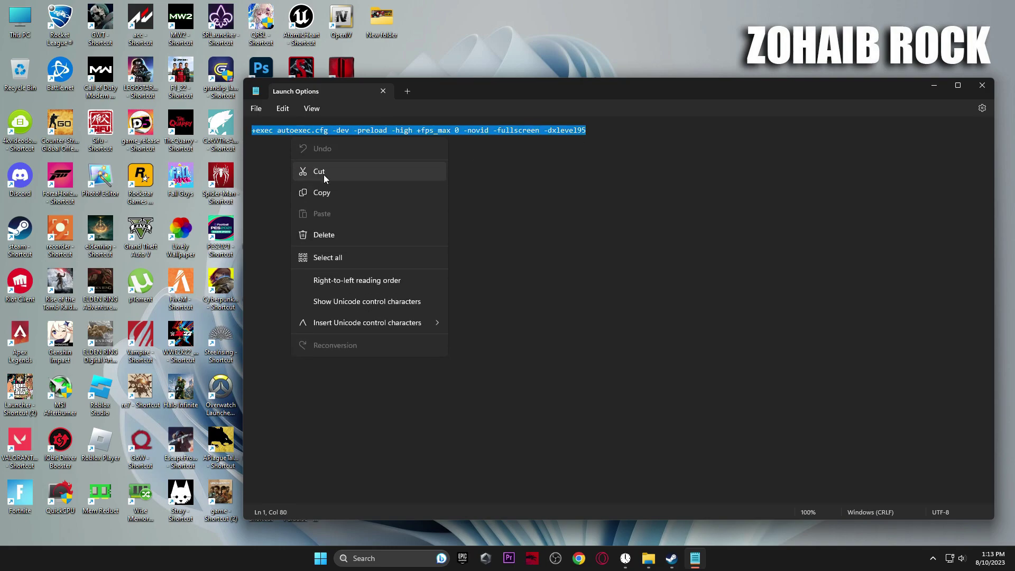
{"action": "left_click", "coordinate": [351, 193]}
Set Apex Legends' Steam launch options to "+exec autoexec.cfg -dev -preload -high +fps_max 0 -novid -fullscreen -dxlevel95" and close the properties and text file.
{"action": "left_click", "coordinate": [672, 559]}
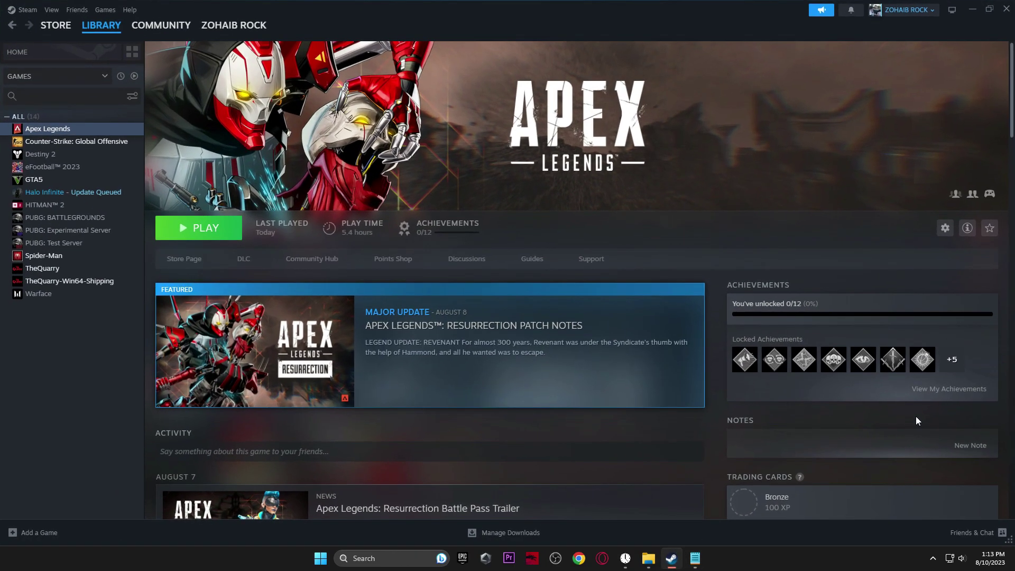
{"action": "left_click", "coordinate": [946, 229]}
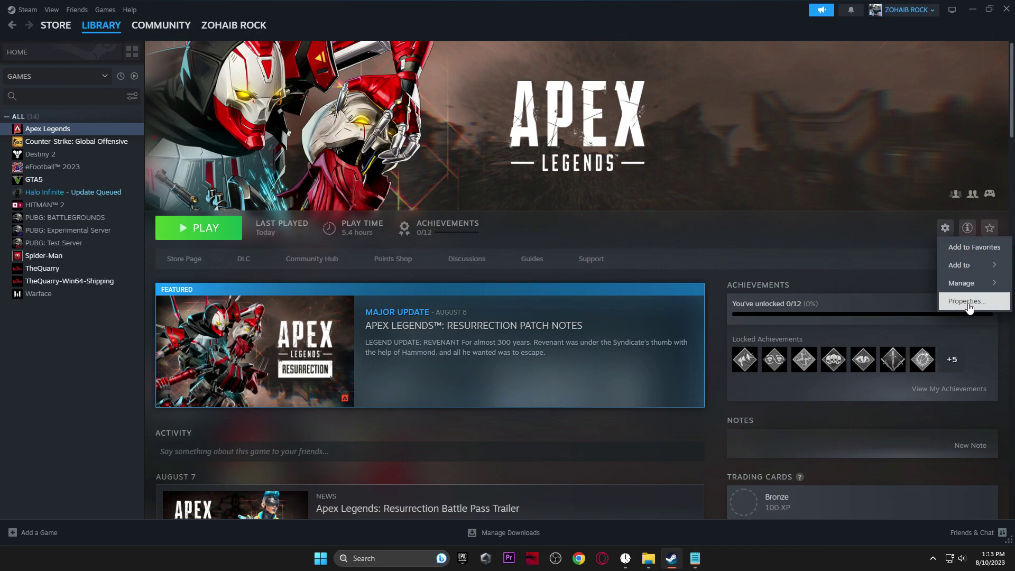
{"action": "left_click", "coordinate": [968, 301]}
{"action": "left_click", "coordinate": [517, 354]}
{"action": "left_click_drag", "start_coordinate": [700, 358], "coordinate": [448, 373]}
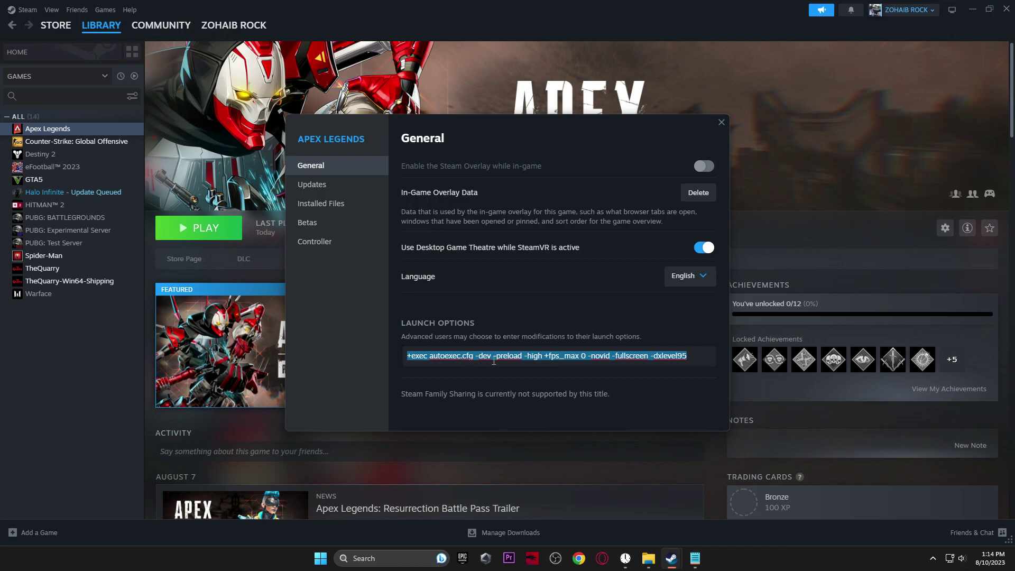
{"action": "left_click", "coordinate": [721, 123]}
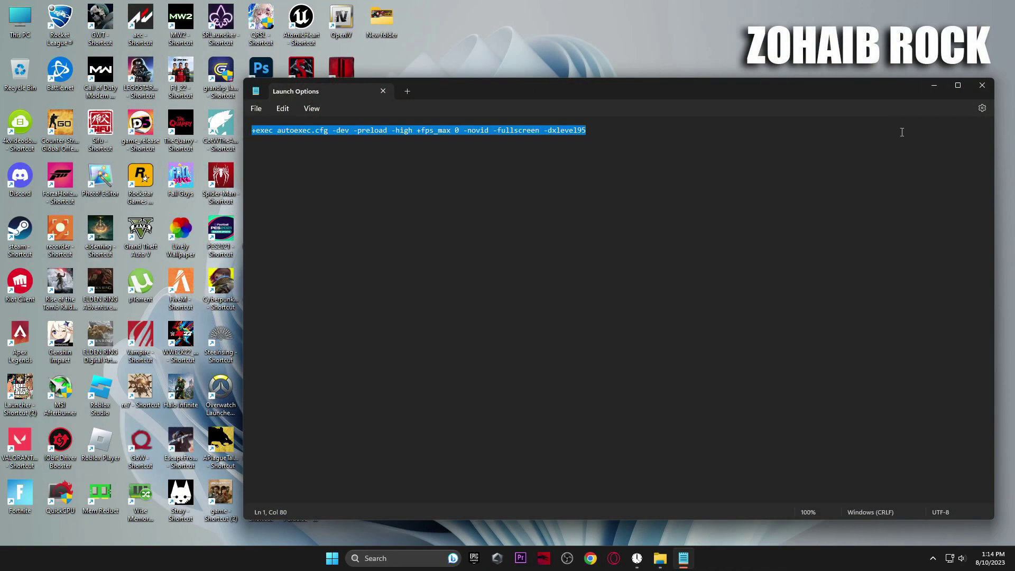
{"action": "left_click", "coordinate": [982, 85]}
Copy the settings.cfg and videoconfig files from the 7 Apex Best Settings Files folder.
{"action": "left_click_drag", "start_coordinate": [521, 283], "coordinate": [443, 223]}
{"action": "right_click", "coordinate": [430, 222]}
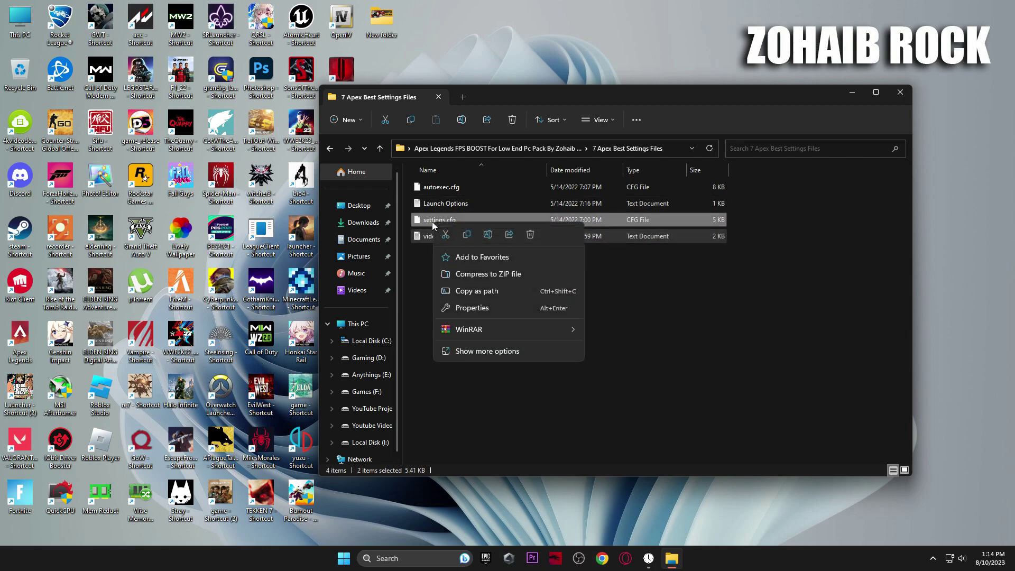
{"action": "left_click", "coordinate": [468, 236]}
Open the Apex local settings folder at C:\Users\PC\Saved Games\Respawn\Apex\local.
{"action": "double_click", "coordinate": [20, 18]}
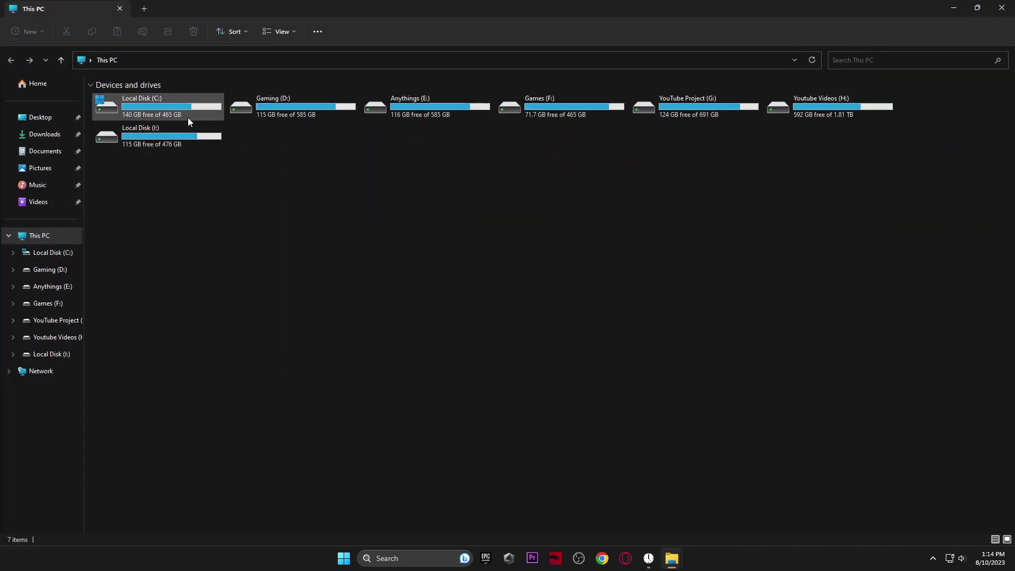
{"action": "double_click", "coordinate": [179, 104]}
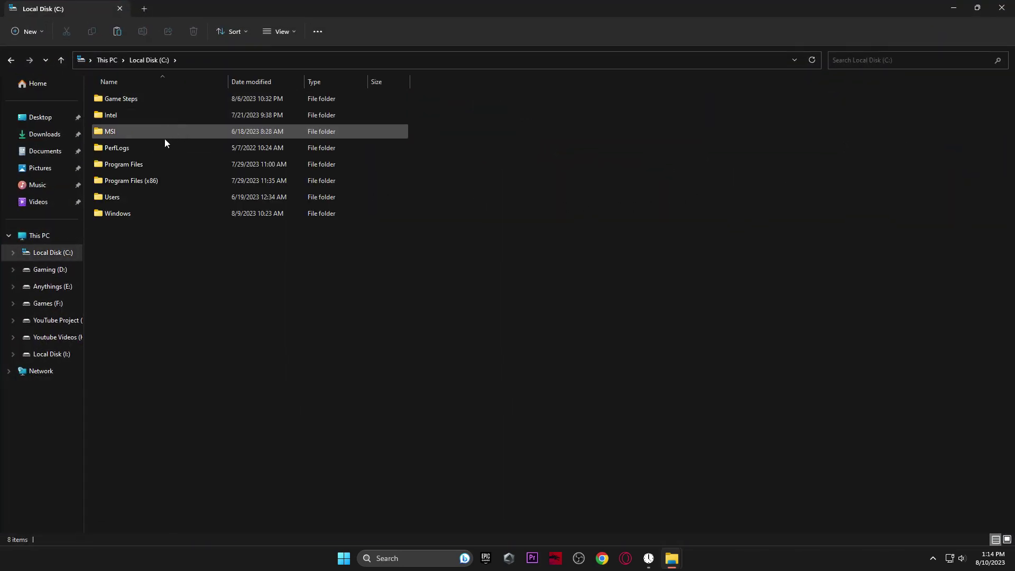
{"action": "double_click", "coordinate": [149, 197]}
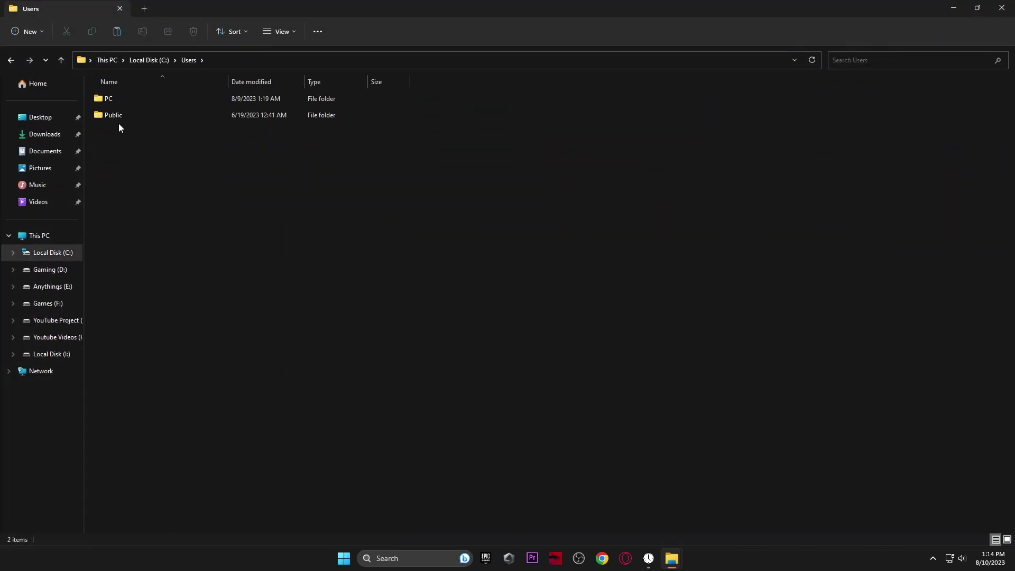
{"action": "double_click", "coordinate": [135, 102]}
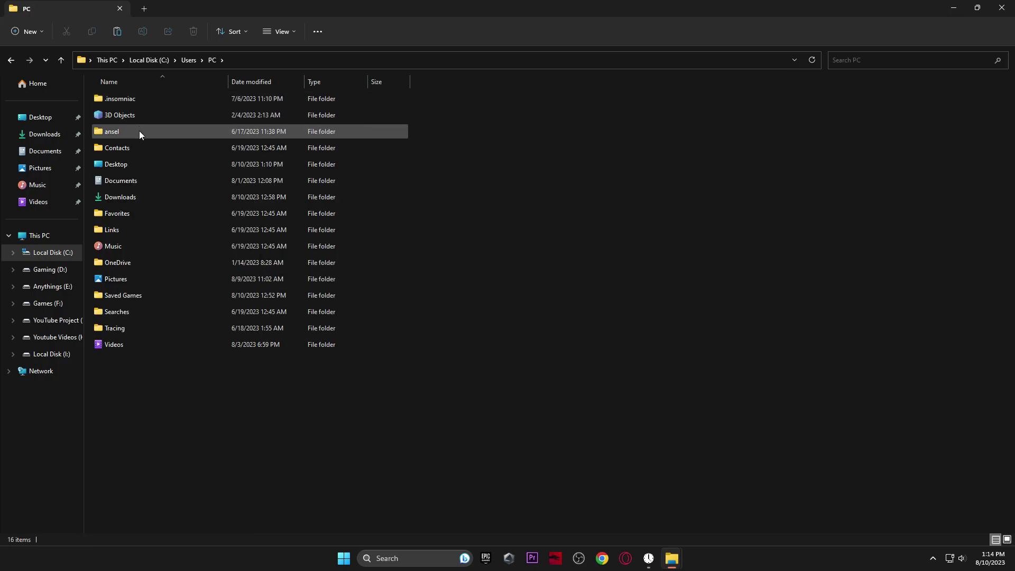
{"action": "left_click", "coordinate": [163, 295]}
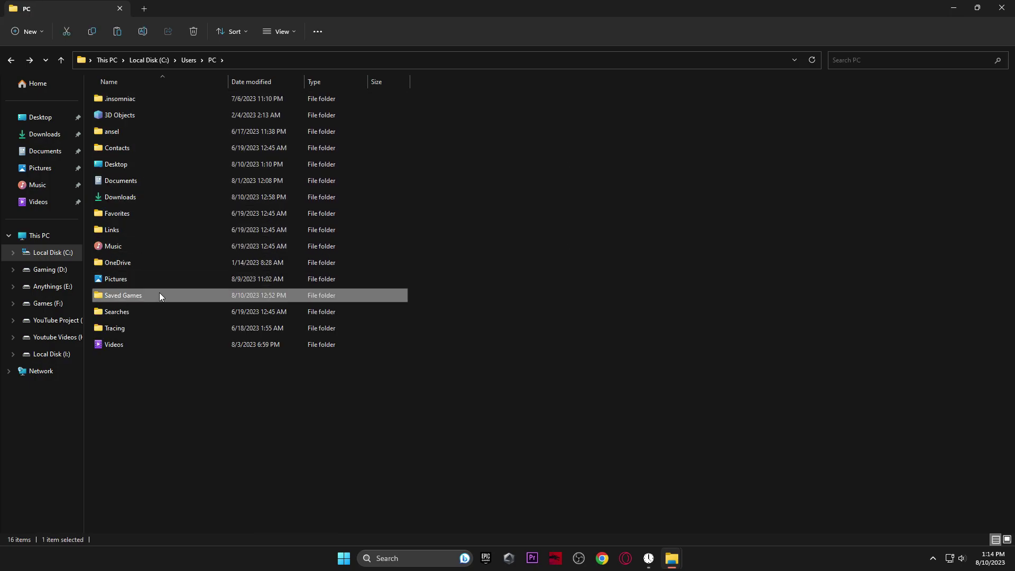
{"action": "double_click", "coordinate": [134, 296]}
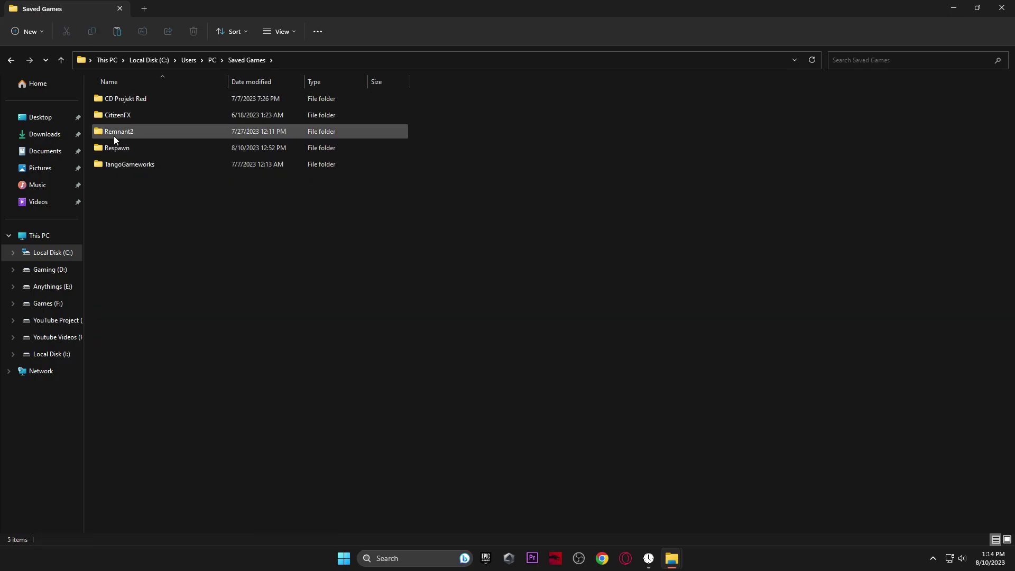
{"action": "double_click", "coordinate": [138, 147]}
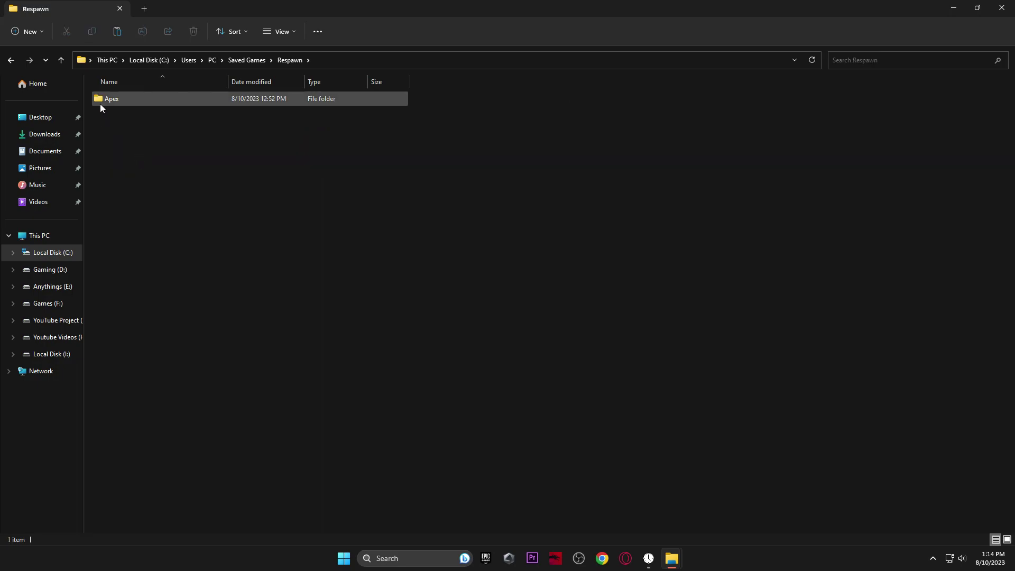
{"action": "double_click", "coordinate": [135, 98]}
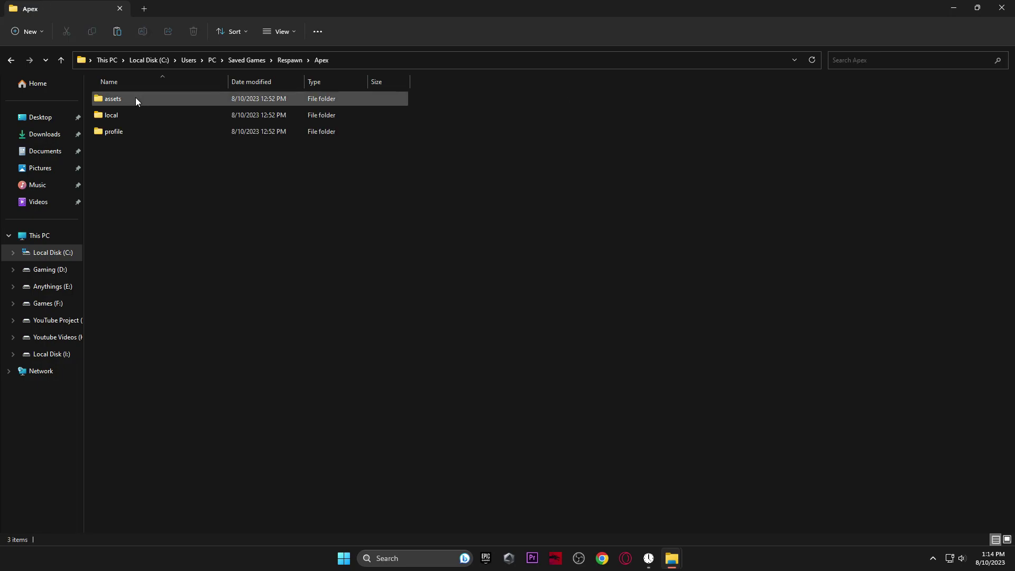
{"action": "double_click", "coordinate": [160, 117]}
Paste settings.cfg and videoconfig into the local folder, replacing the existing files, and close the window.
{"action": "right_click", "coordinate": [191, 204]}
{"action": "left_click", "coordinate": [205, 212]}
{"action": "left_click", "coordinate": [490, 203]}
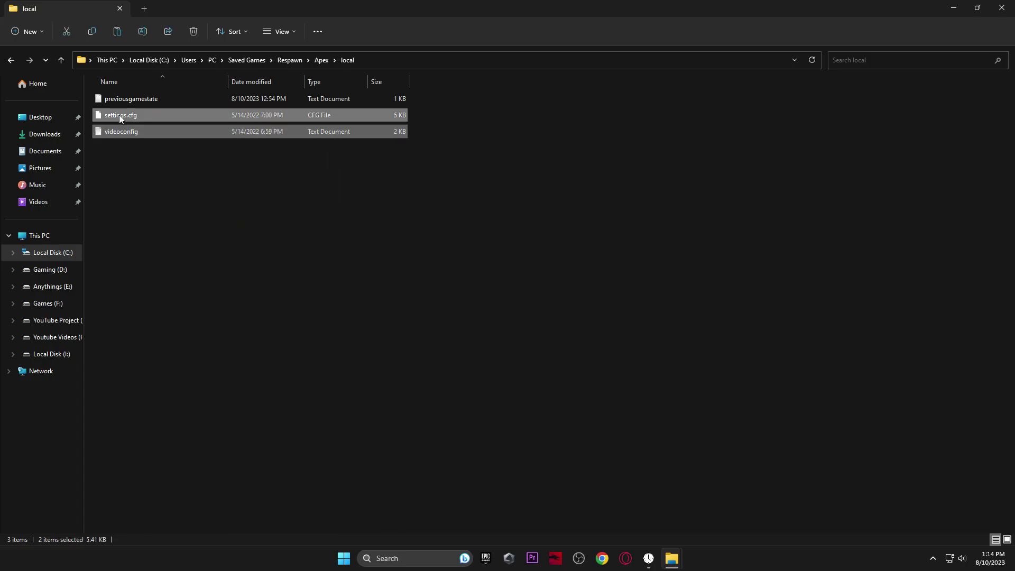
{"action": "left_click", "coordinate": [977, 7]}
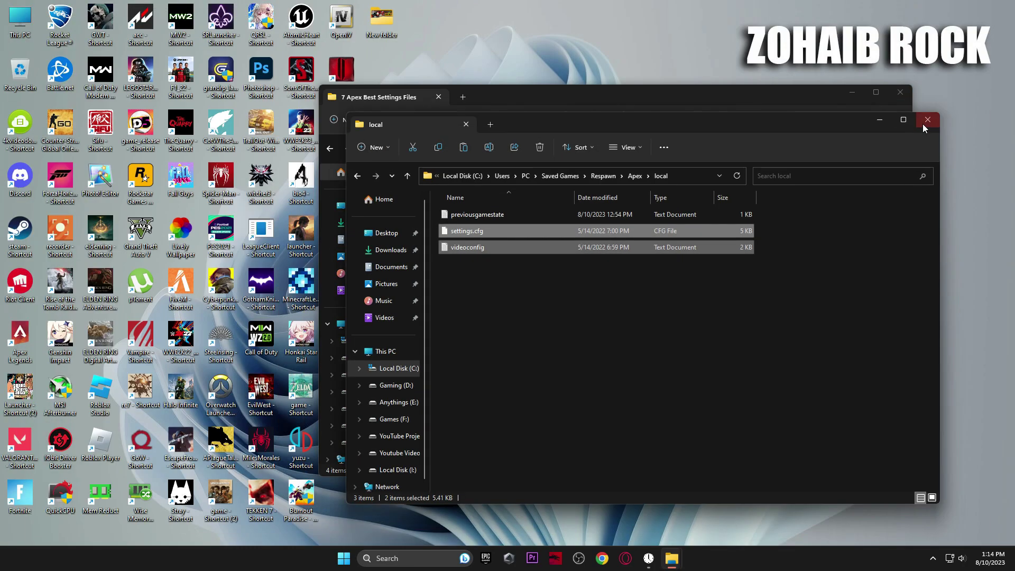
{"action": "left_click", "coordinate": [924, 125]}
Review both Apex Legends video settings images in the 8 Apex Legends Best Settings PICS folder, then close the viewer and folder.
{"action": "left_click", "coordinate": [331, 149]}
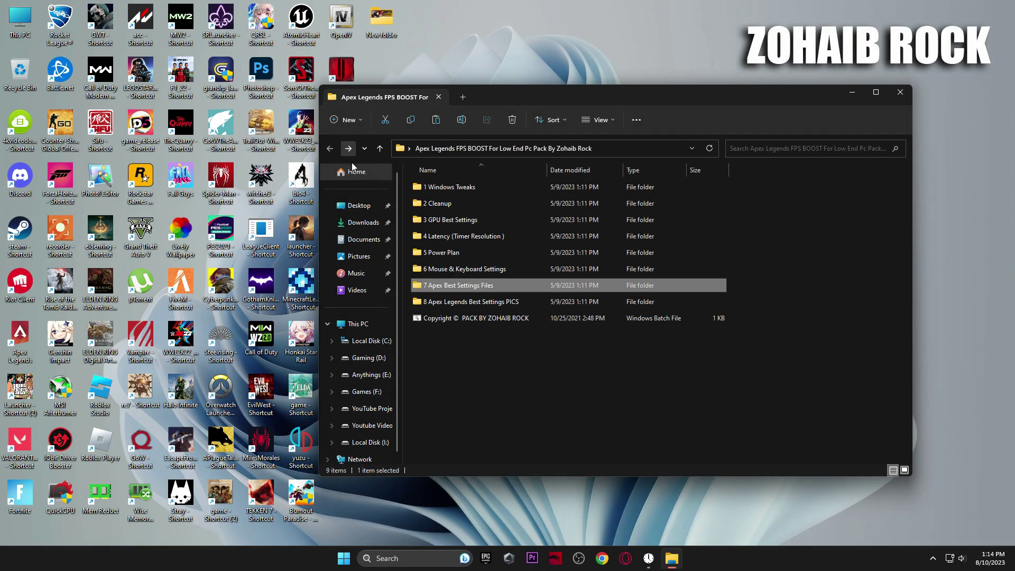
{"action": "left_click", "coordinate": [513, 303]}
{"action": "double_click", "coordinate": [477, 300]}
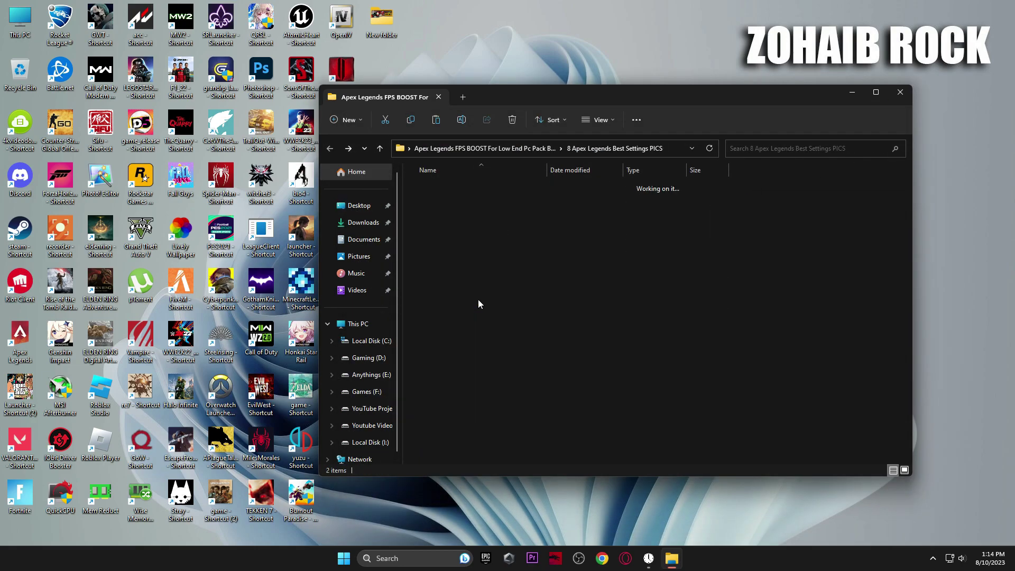
{"action": "double_click", "coordinate": [446, 212]}
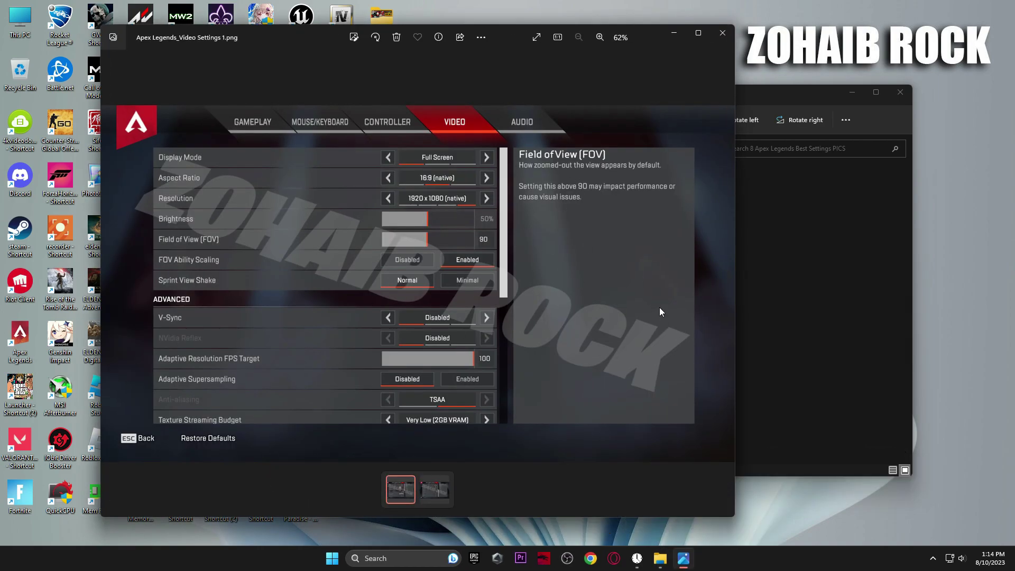
{"action": "key", "text": "Right"}
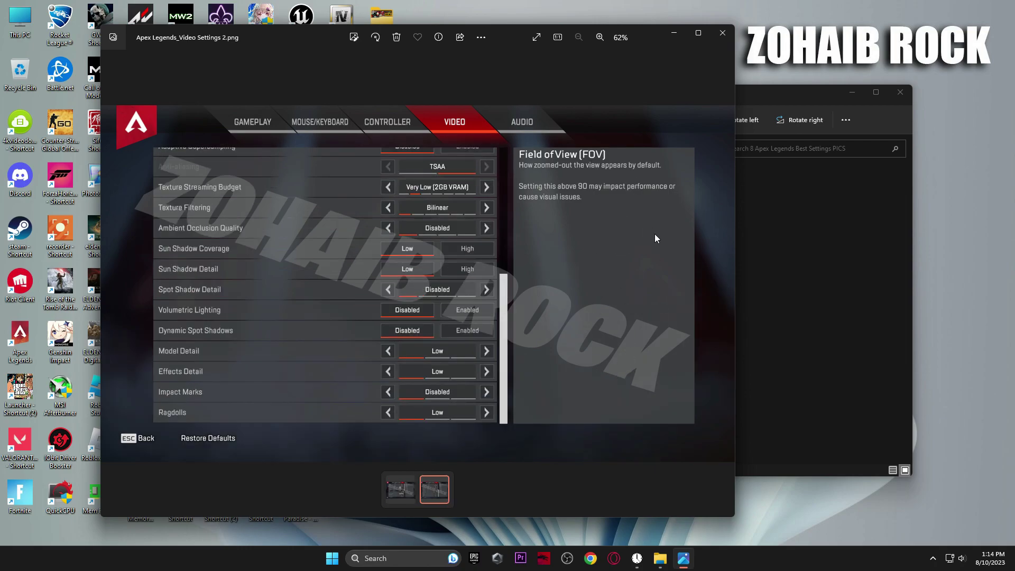
{"action": "left_click", "coordinate": [725, 37]}
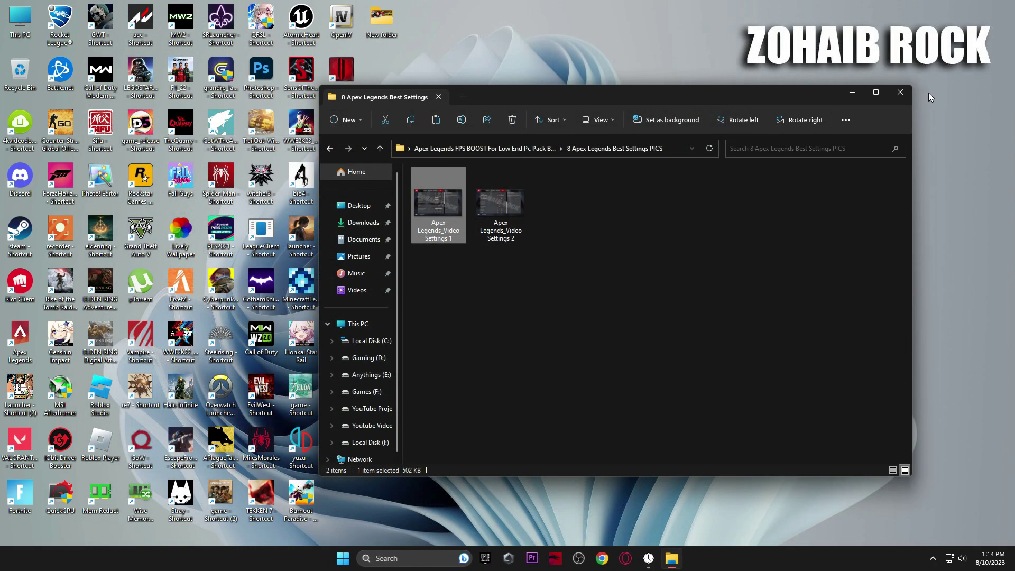
{"action": "left_click", "coordinate": [908, 93]}
Open the Windows Graphics settings by way of the Xbox Game Bar page in the Gaming settings.
{"action": "left_click", "coordinate": [356, 558]}
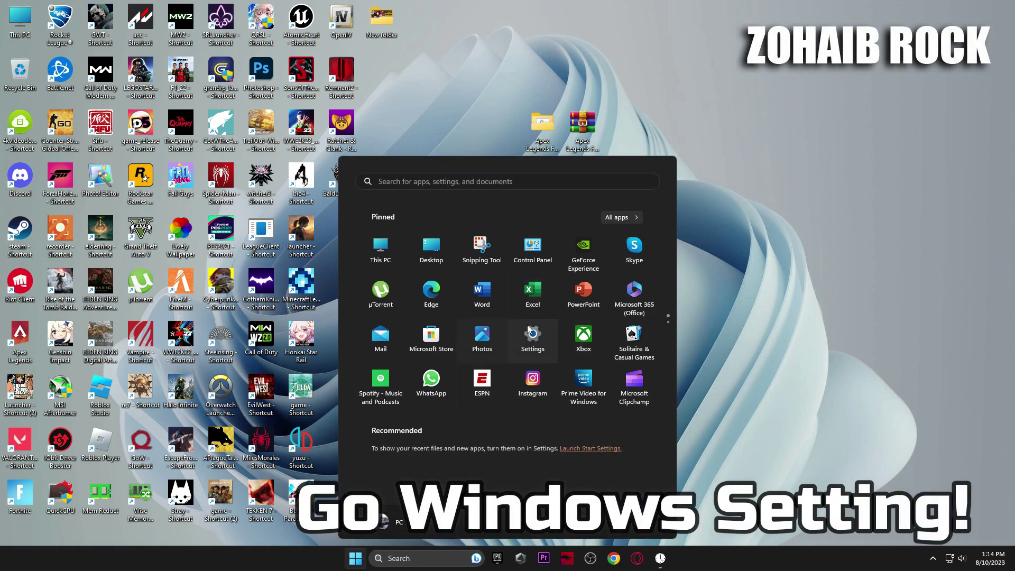
{"action": "left_click", "coordinate": [533, 334]}
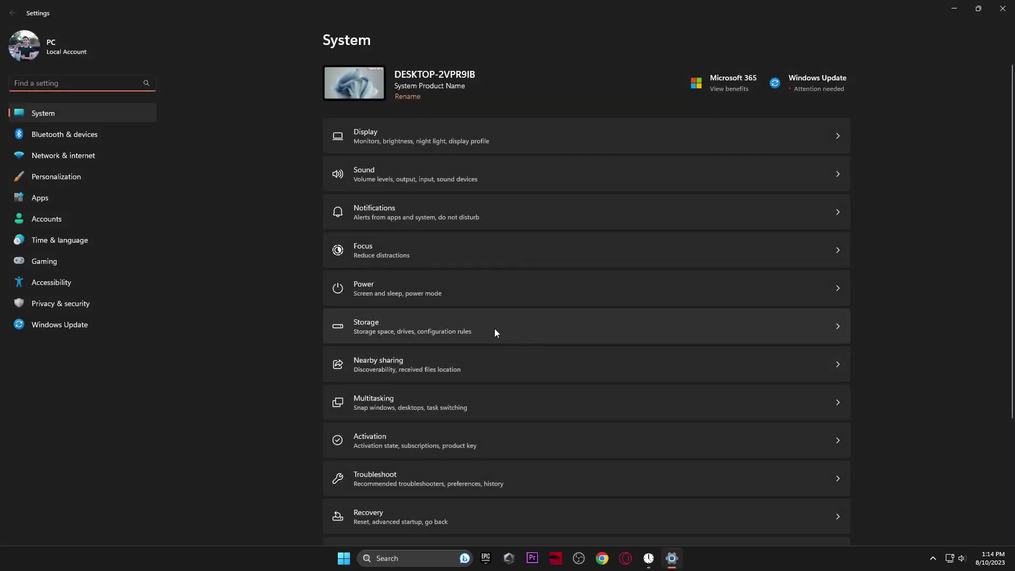
{"action": "left_click", "coordinate": [43, 261]}
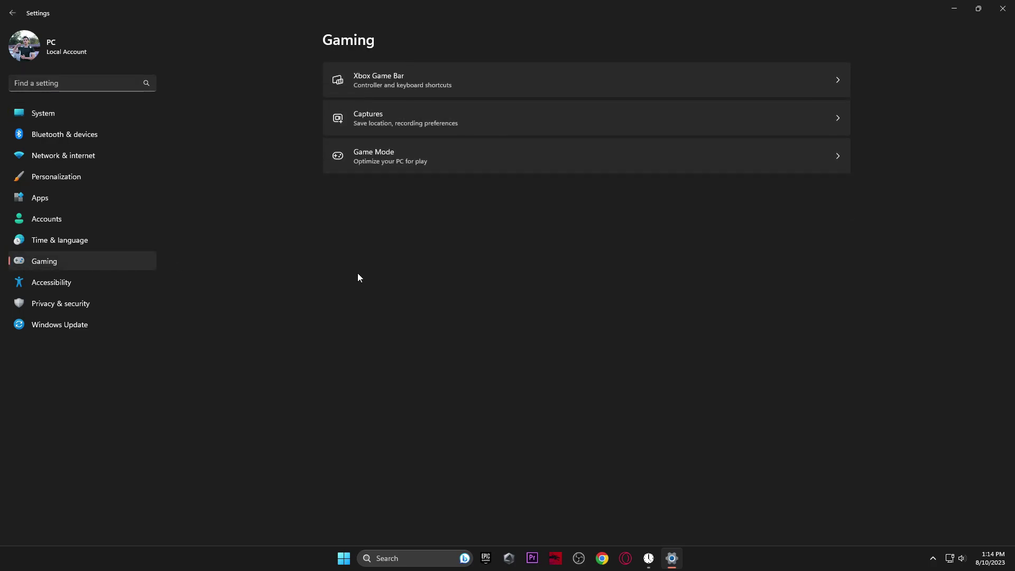
{"action": "left_click", "coordinate": [400, 73]}
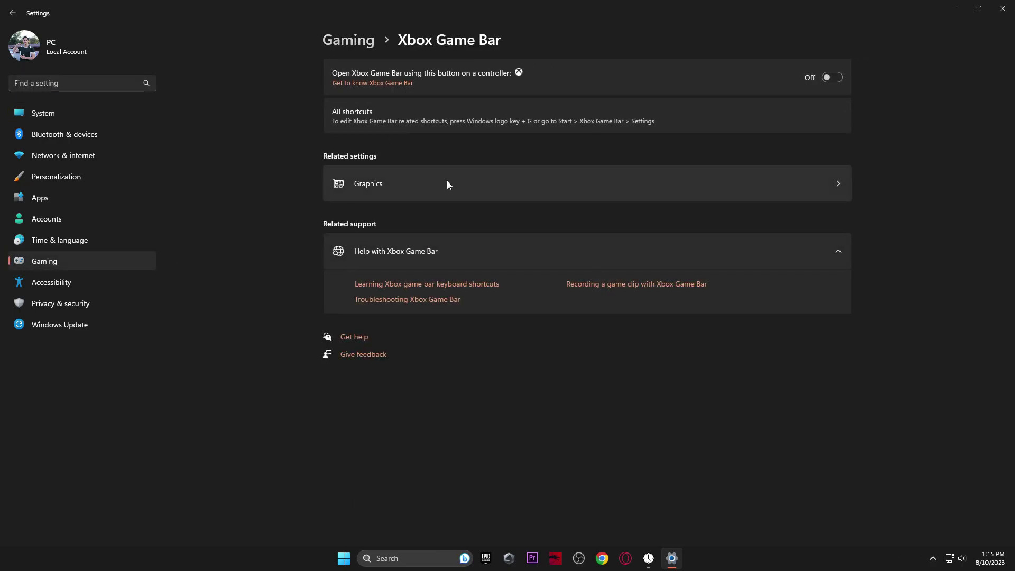
{"action": "left_click", "coordinate": [402, 183]}
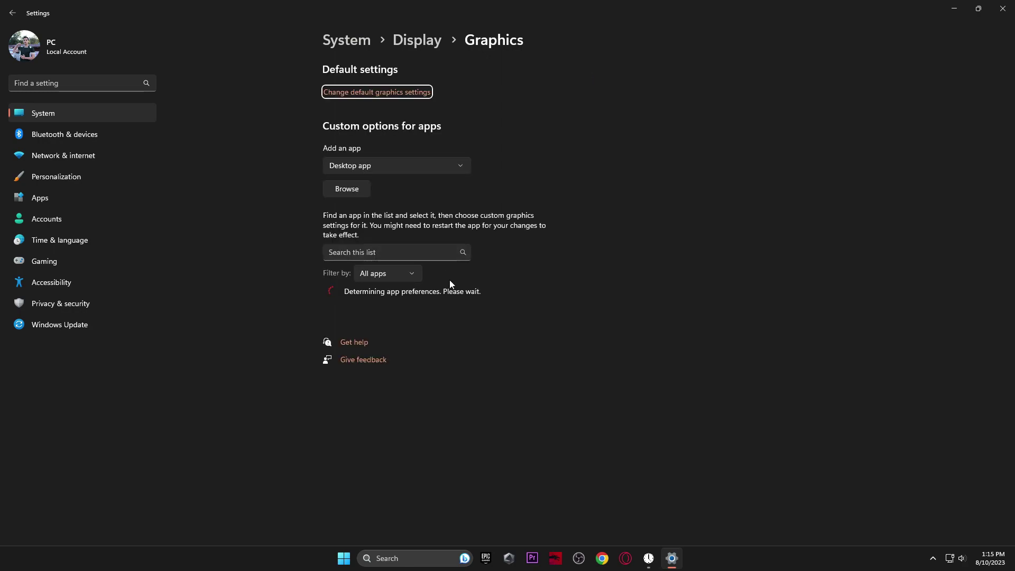
Add r5apex from D:\Steam\steamapps\common\Apex Legends as a desktop app with custom graphics options.
{"action": "left_click", "coordinate": [451, 315]}
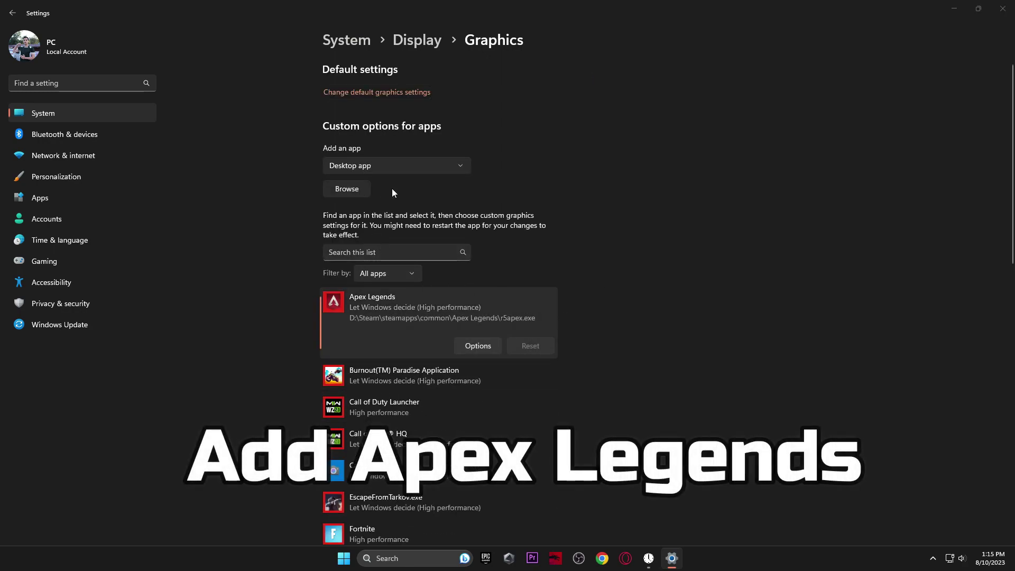
{"action": "left_click", "coordinate": [53, 256]}
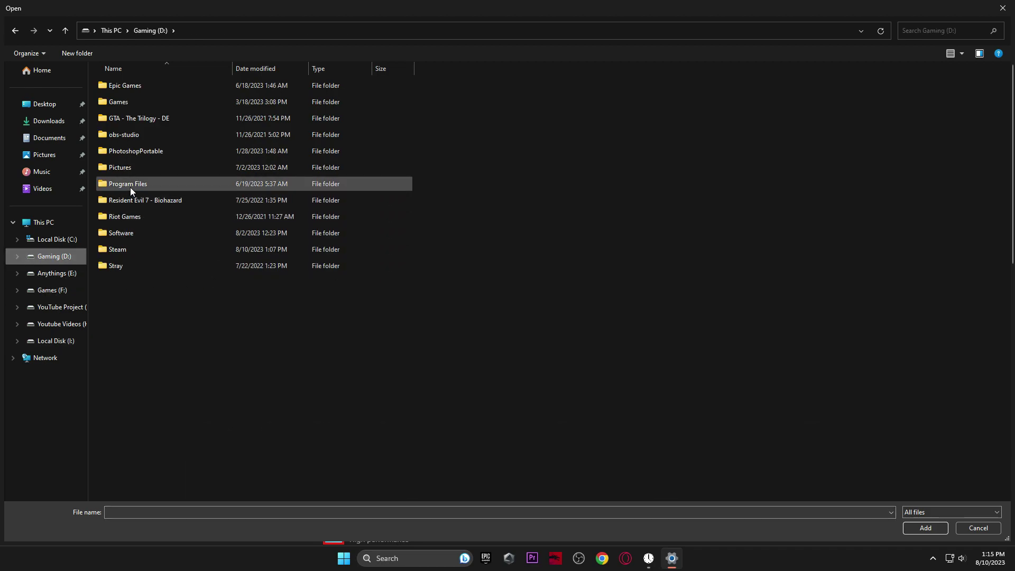
{"action": "double_click", "coordinate": [137, 251]}
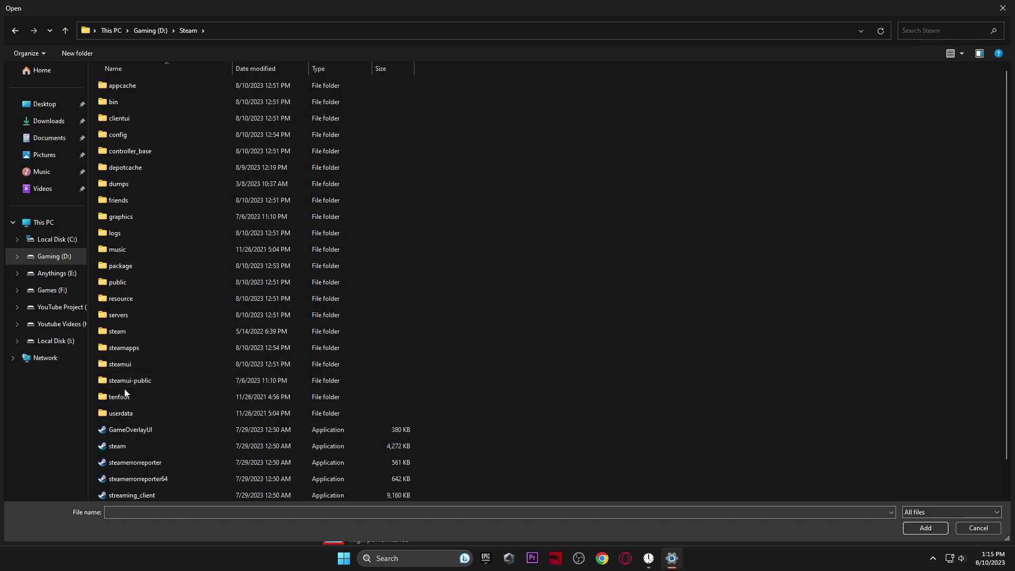
{"action": "double_click", "coordinate": [155, 348]}
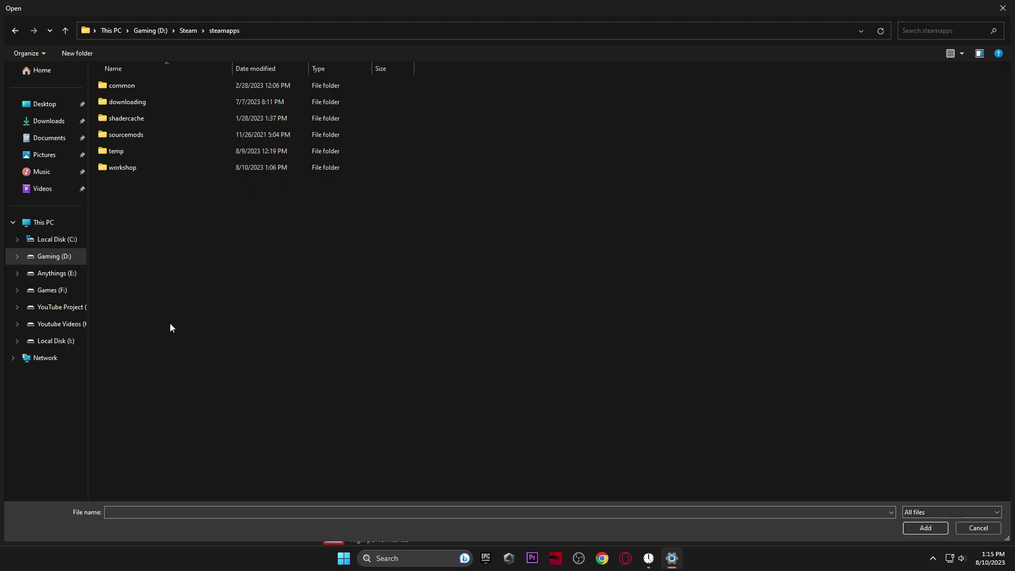
{"action": "double_click", "coordinate": [157, 84]}
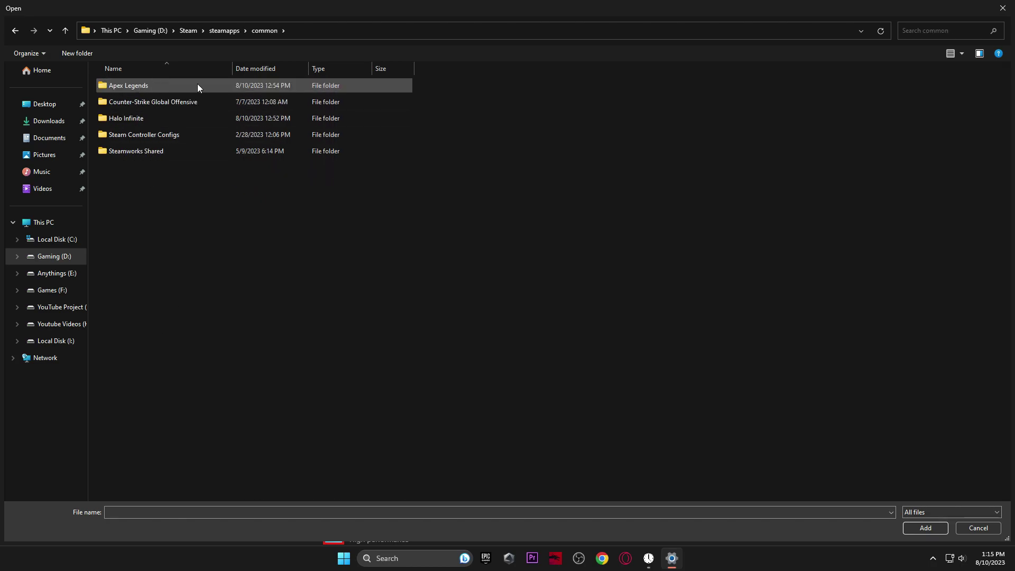
{"action": "double_click", "coordinate": [185, 85]}
{"action": "left_click", "coordinate": [294, 266]}
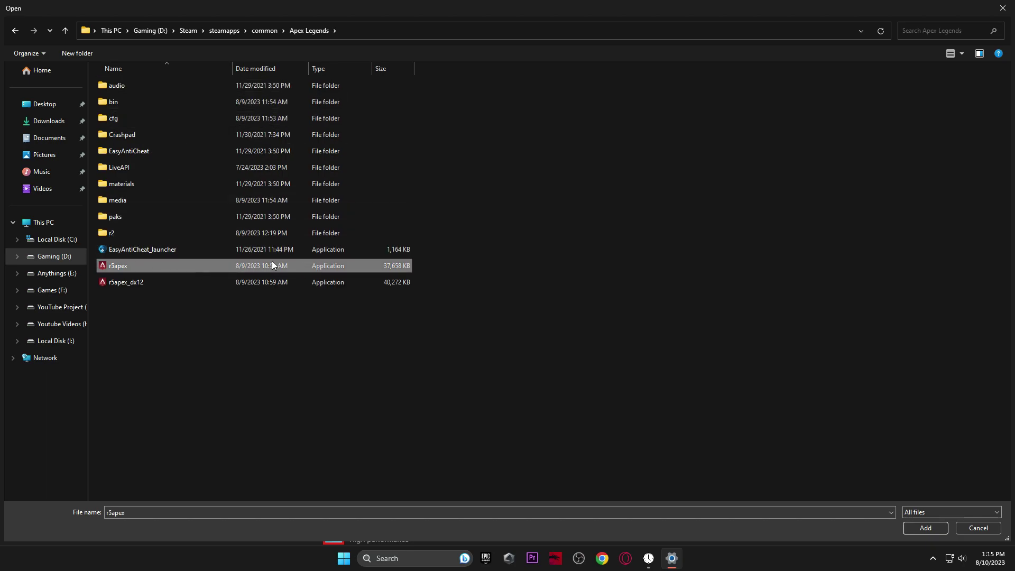
{"action": "left_click", "coordinate": [936, 528]}
Set the Apex Legends graphics preference to High performance, save it and close Settings.
{"action": "left_click", "coordinate": [499, 361]}
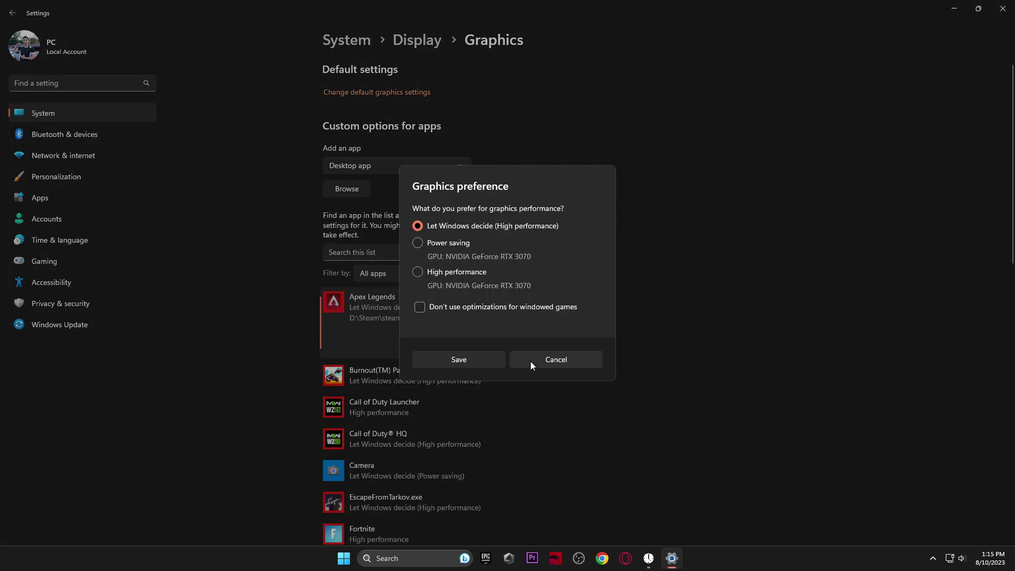
{"action": "left_click", "coordinate": [436, 274]}
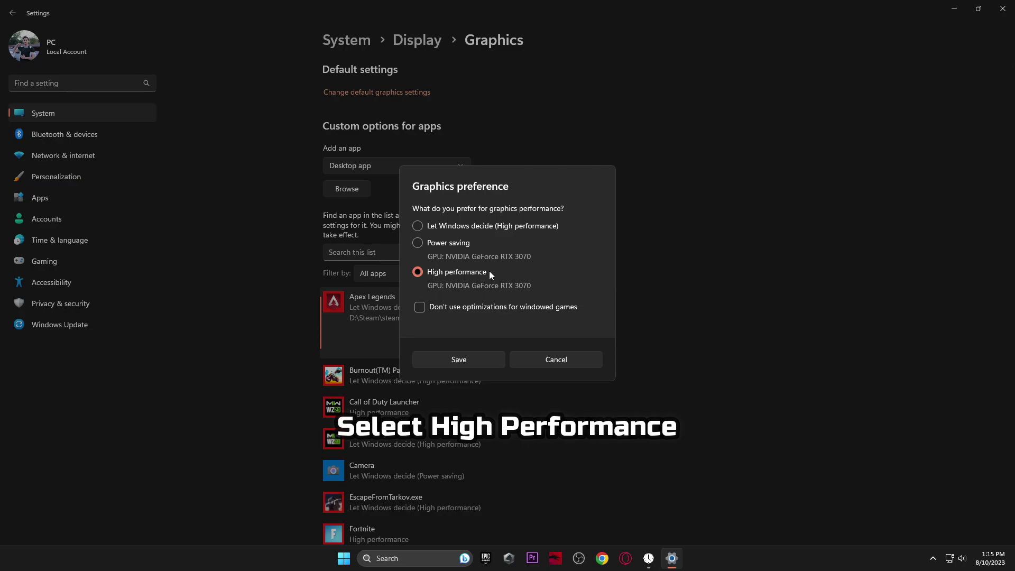
{"action": "left_click", "coordinate": [457, 360]}
{"action": "left_click", "coordinate": [1003, 8]}
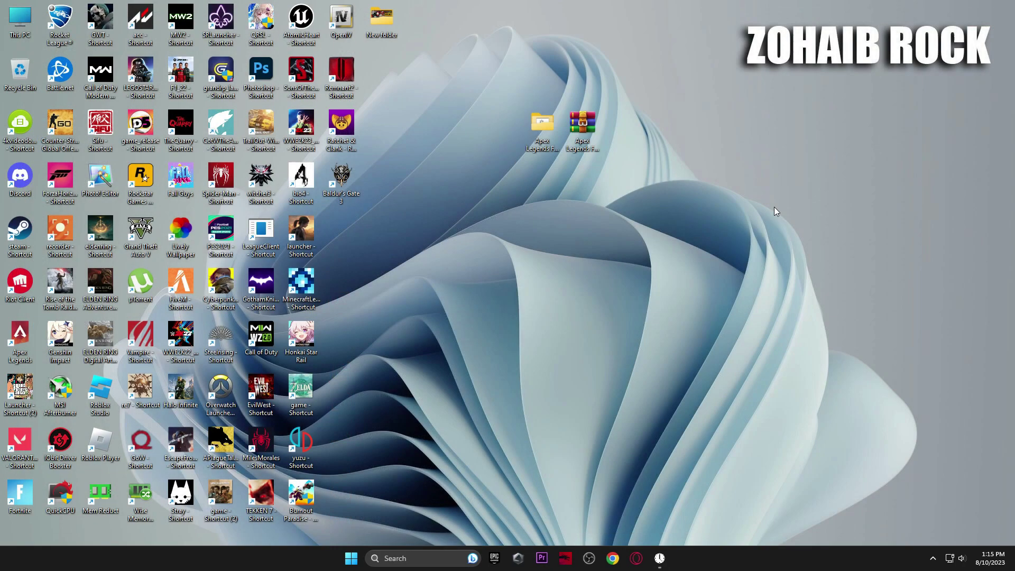
Check for graphics driver updates in GeForce Experience, then close it.
{"action": "left_click", "coordinate": [431, 555]}
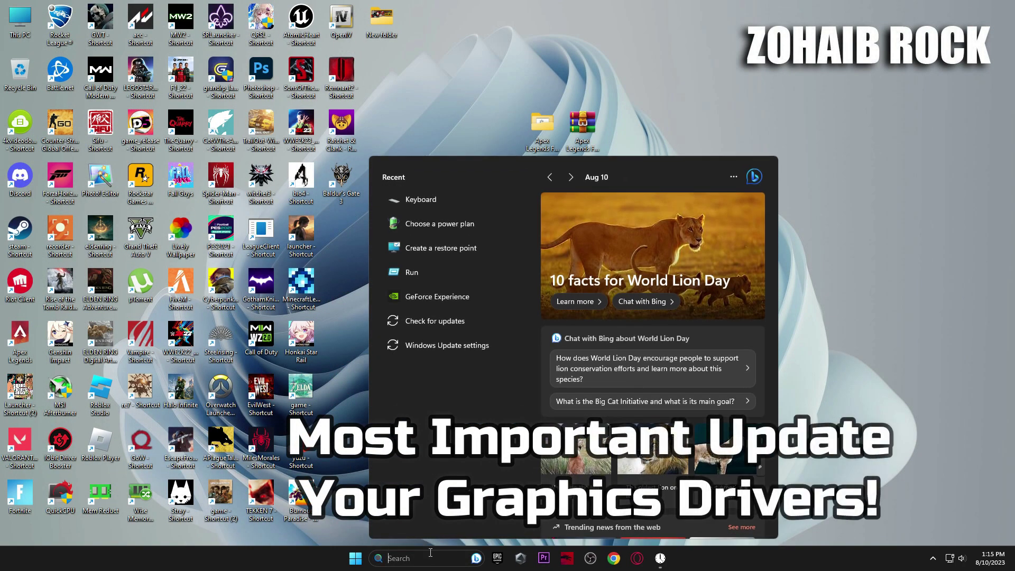
{"action": "type", "text": "gef"}
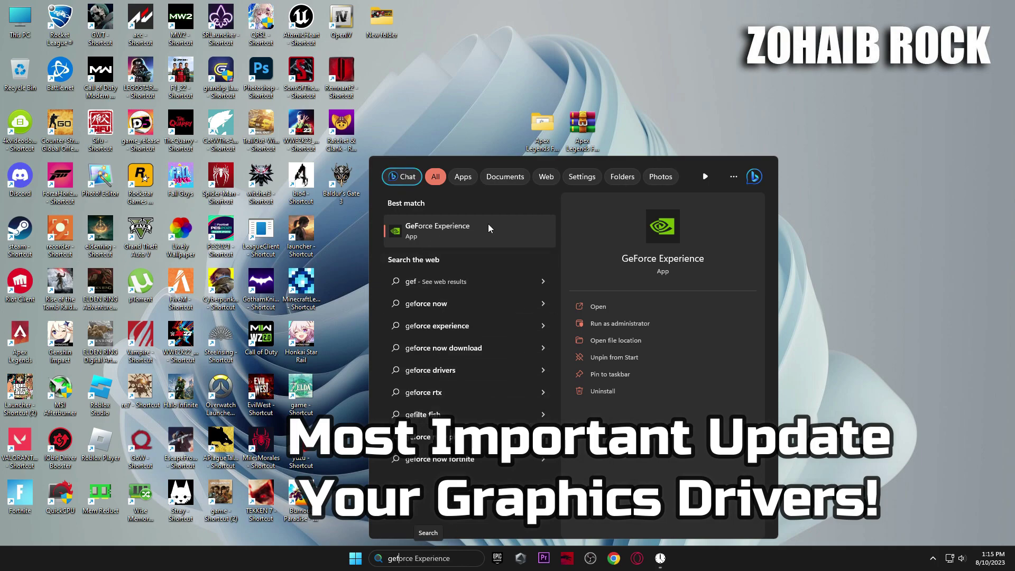
{"action": "left_click", "coordinate": [452, 230]}
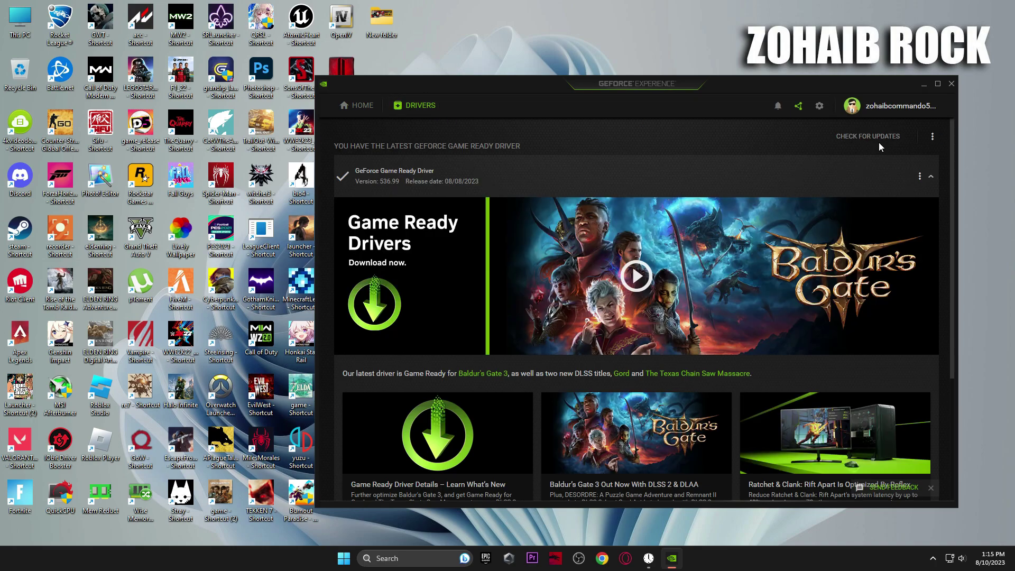
{"action": "left_click", "coordinate": [875, 144]}
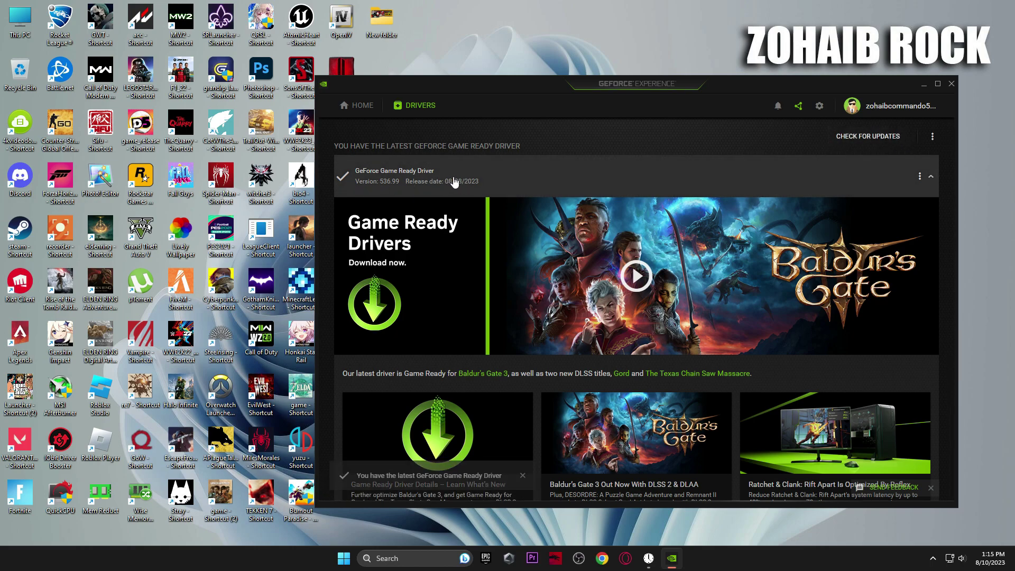
{"action": "left_click", "coordinate": [951, 83]}
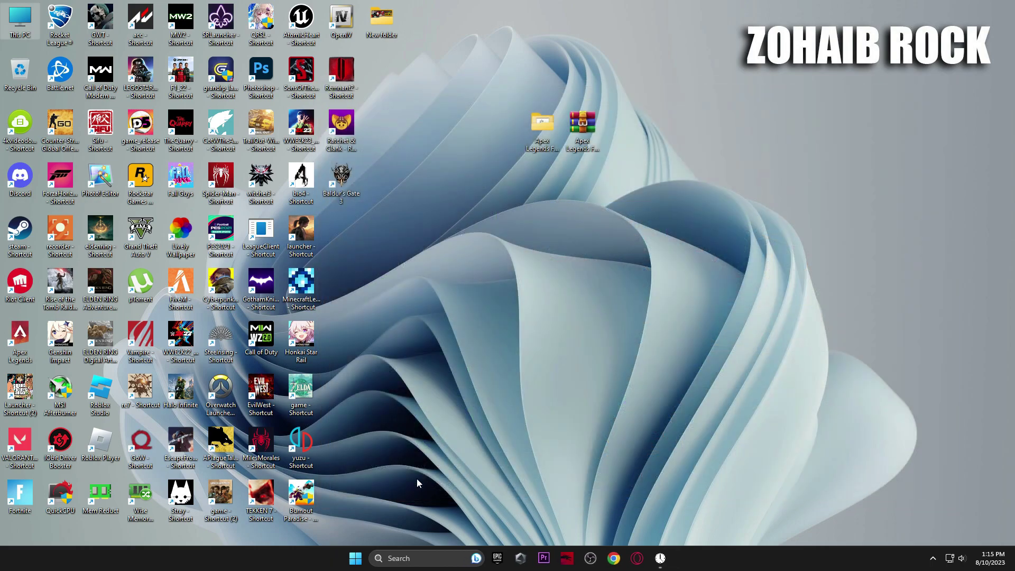
Open the Windows power options.
{"action": "left_click", "coordinate": [366, 555]}
{"action": "left_click", "coordinate": [639, 522]}
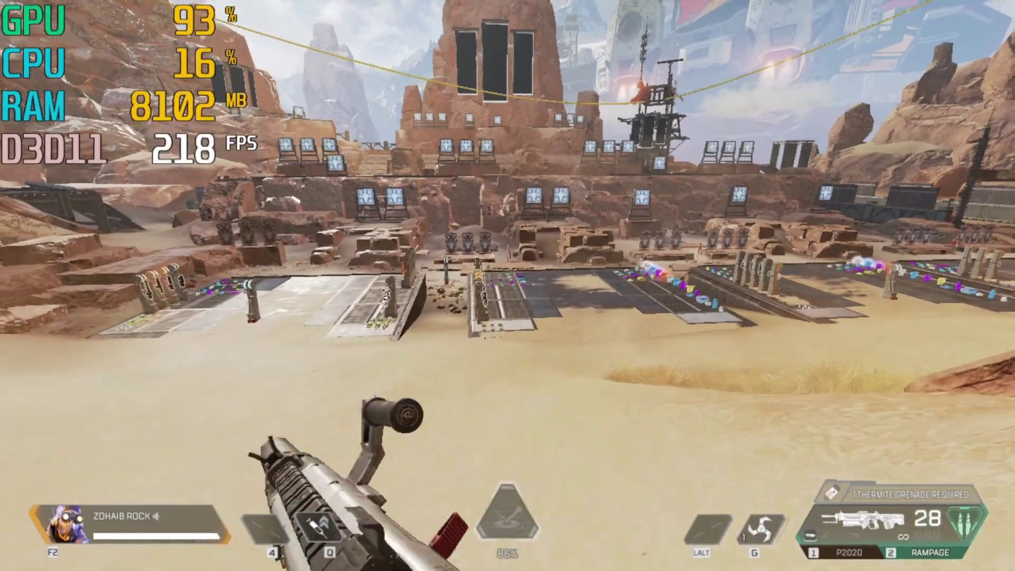
{"action": "right_click", "coordinate": [508, 285]}
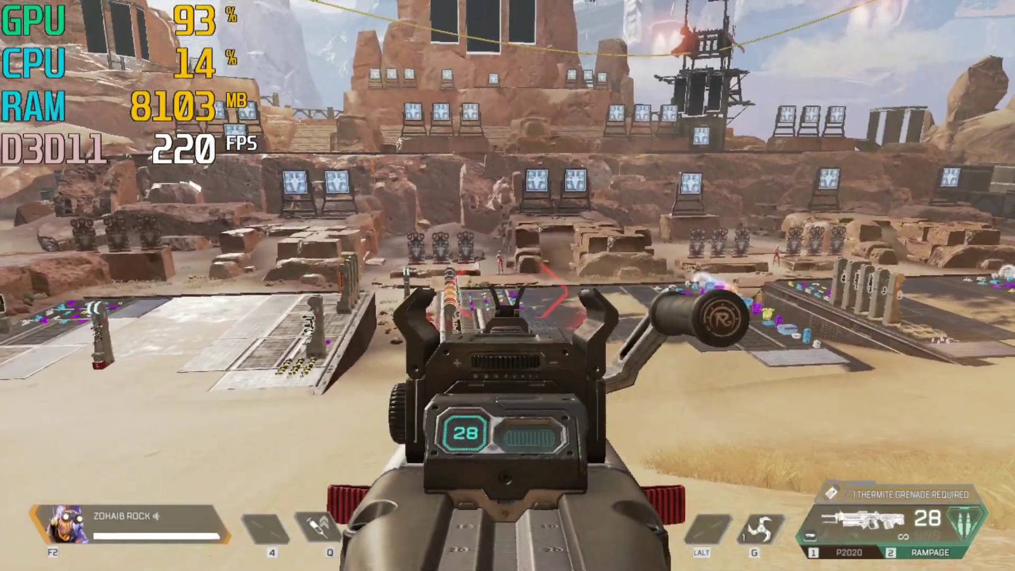
{"action": "left_click", "coordinate": [508, 286]}
{"action": "left_click", "coordinate": [508, 286]}
{"action": "left_click", "coordinate": [508, 285]}
{"action": "left_click", "coordinate": [507, 285]}
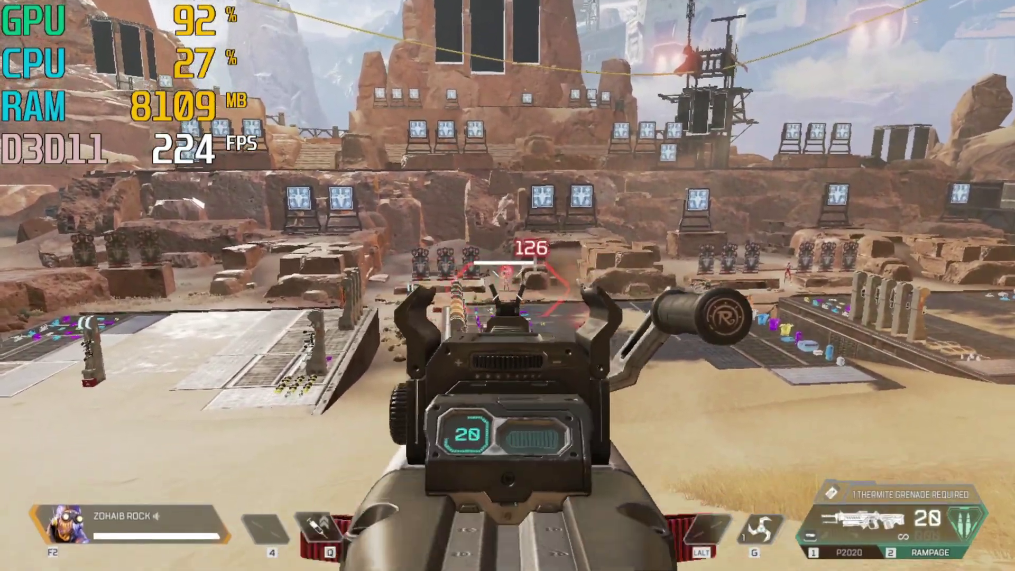
{"action": "left_click", "coordinate": [508, 286]}
{"action": "left_click", "coordinate": [507, 286]}
{"action": "left_click", "coordinate": [507, 285]}
{"action": "key", "text": "shift+w"}
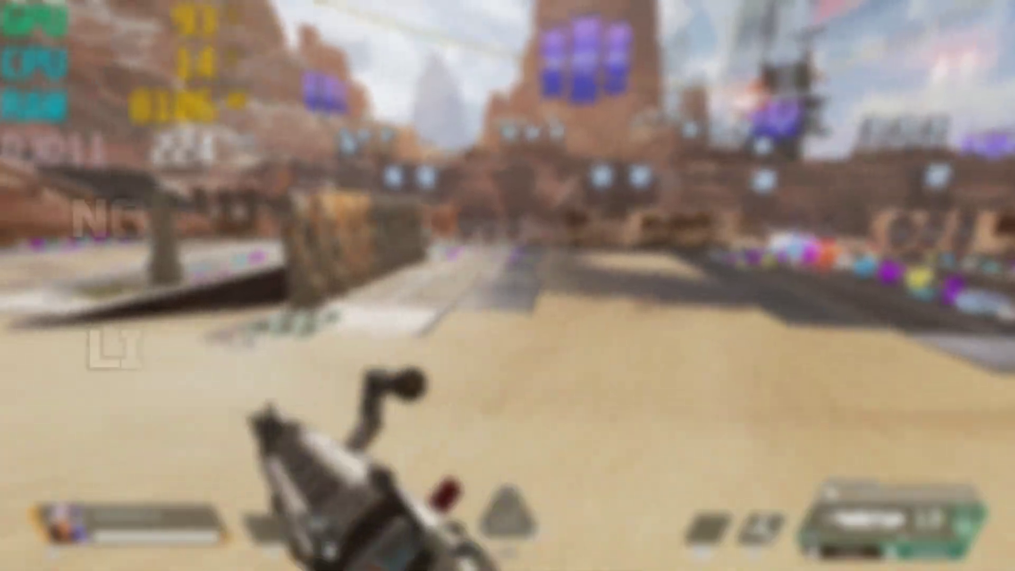
{"action": "right_click", "coordinate": [508, 285]}
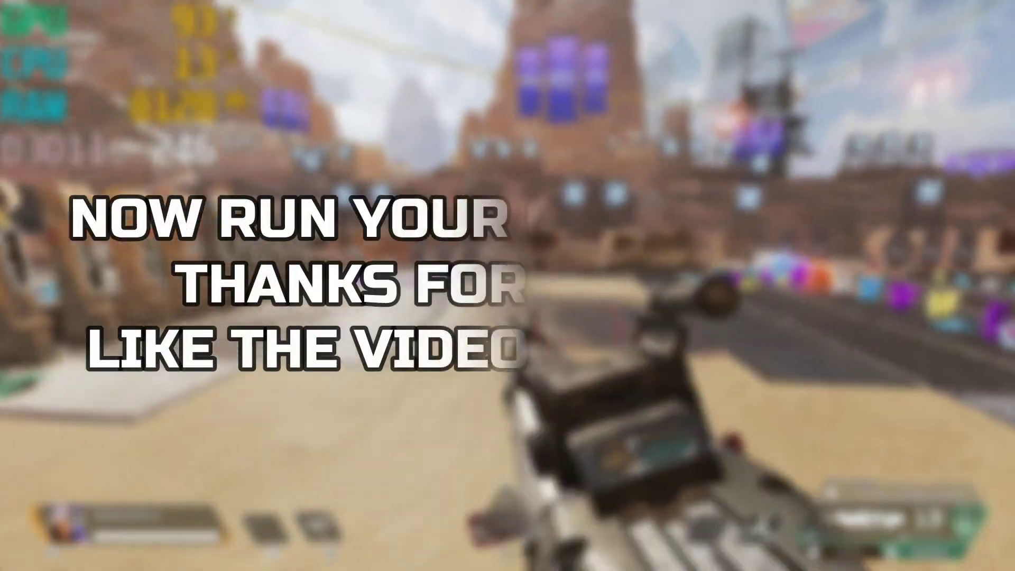